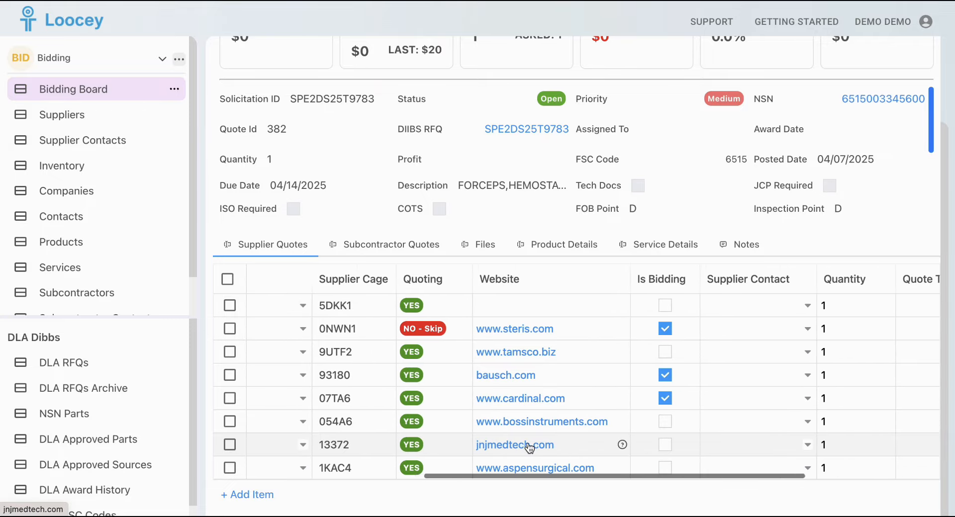
Examine the supplier quote columns and solicitation details of SPE2DS25T9783
scroll(529, 445, right, 6)
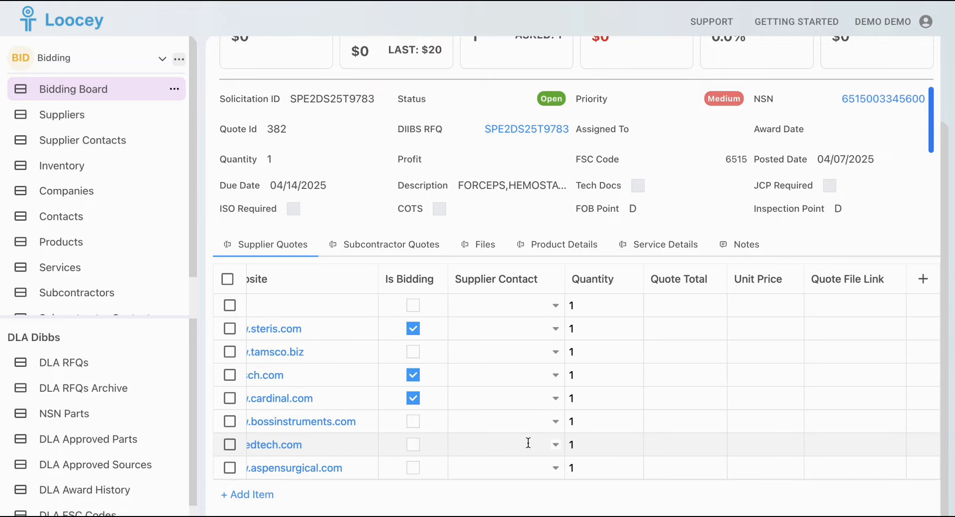
scroll(528, 443, left, 12)
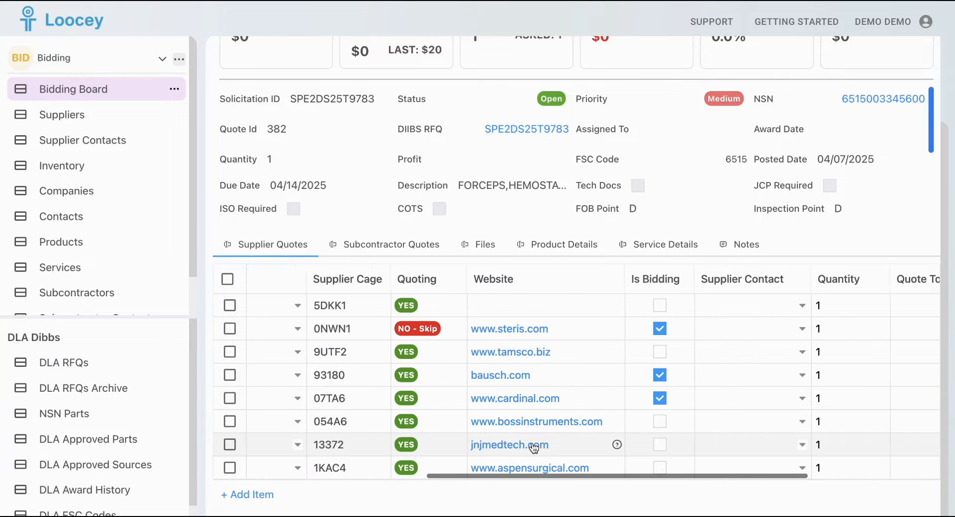
scroll(532, 442, left, 3)
scroll(567, 350, up, 2)
scroll(566, 354, down, 2)
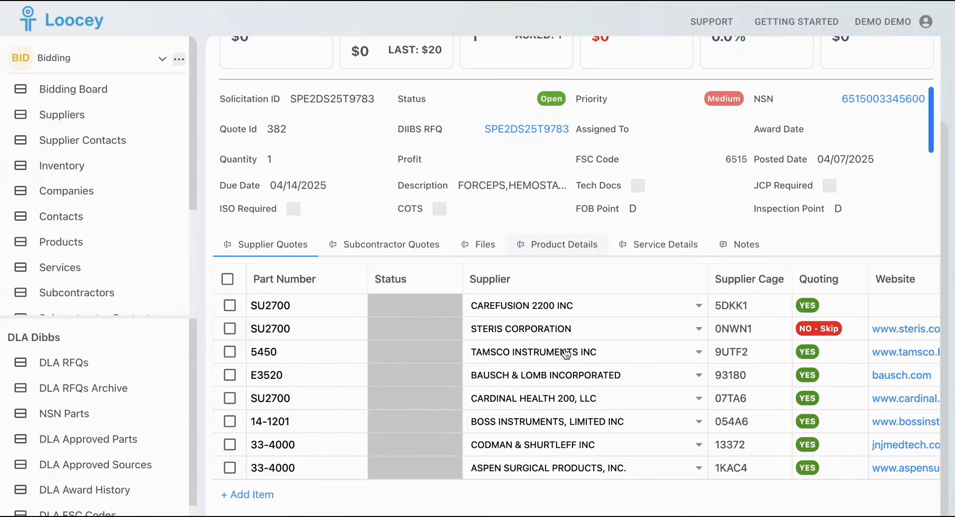
scroll(588, 191, down, 3)
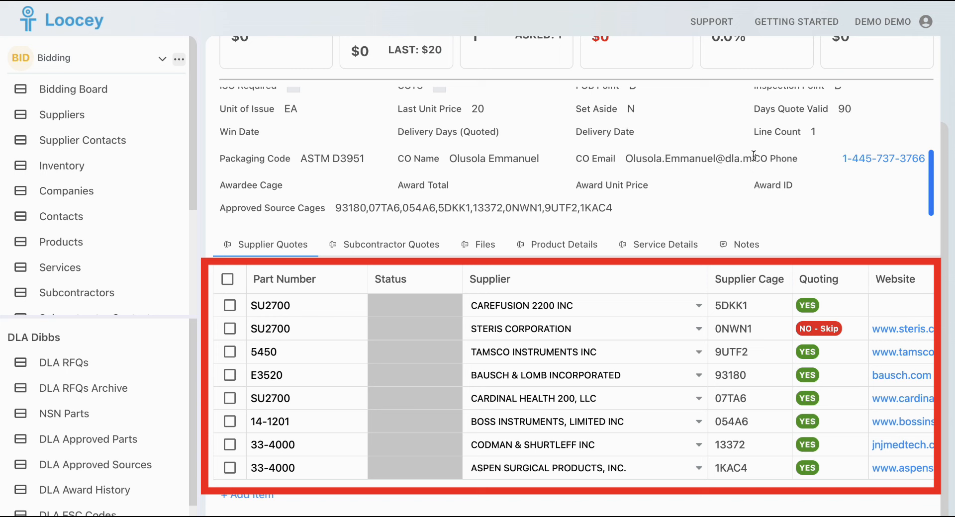
scroll(753, 155, up, 5)
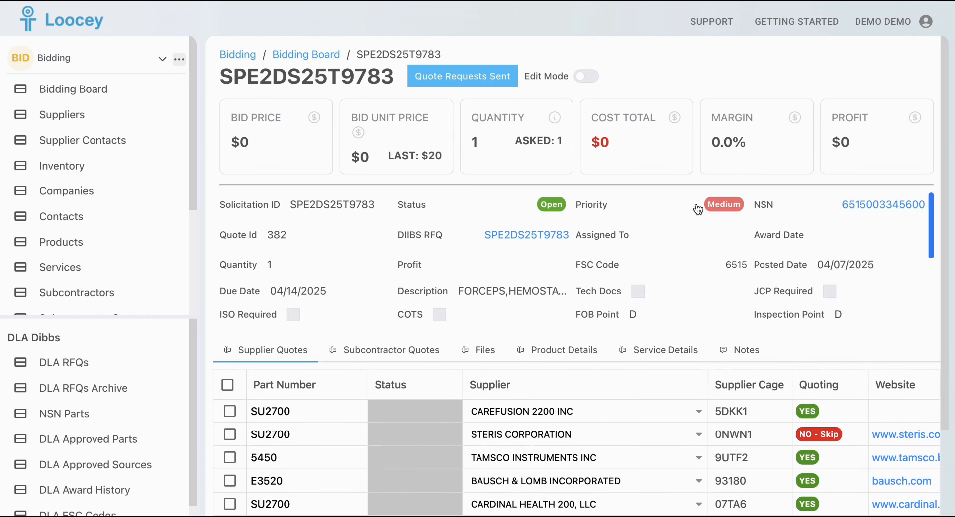
scroll(243, 506, down, 3)
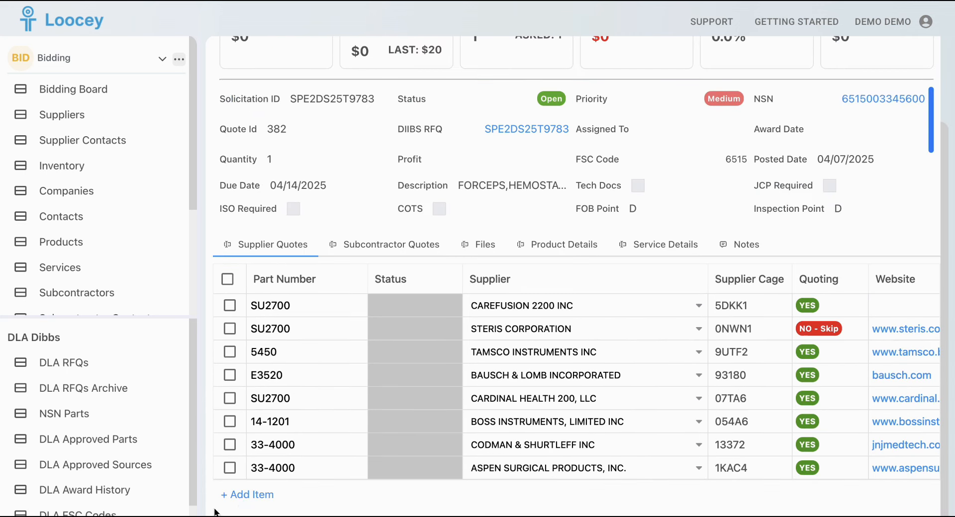
Add a row to the supplier quotes and try 3M COMPANY as its supplier
click(271, 494)
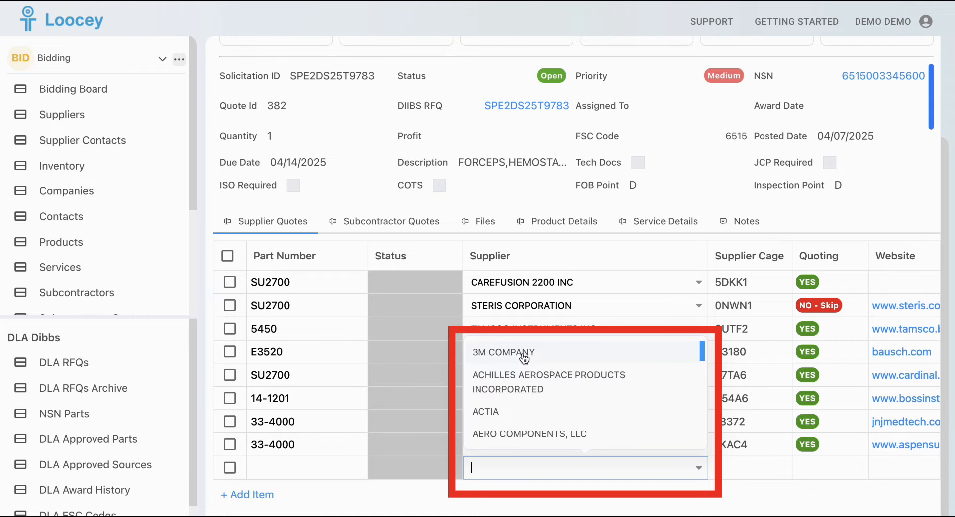
click(524, 354)
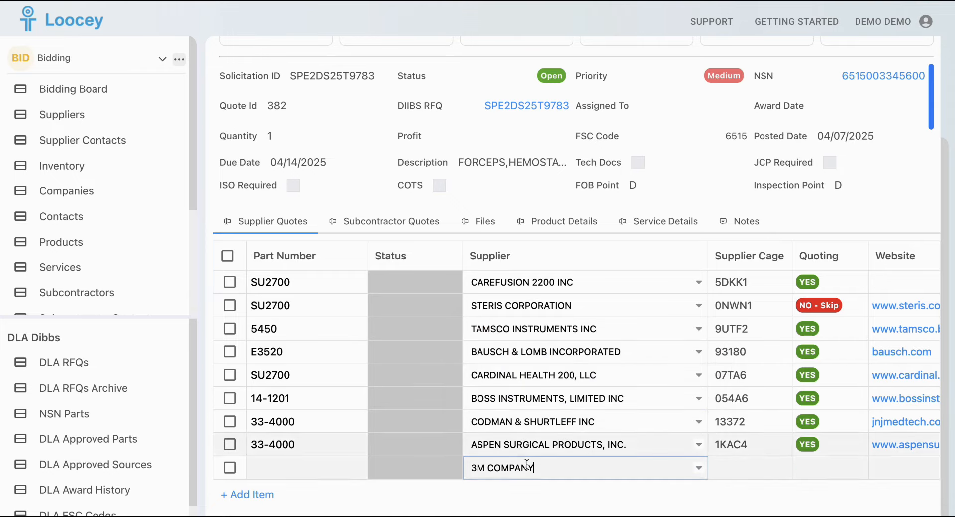
click(490, 473)
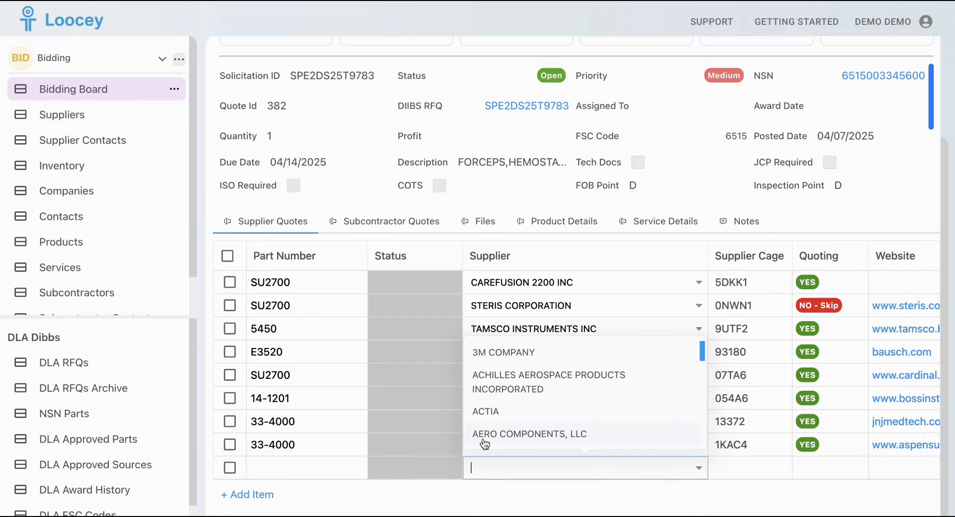
Add a new record named My Best Supplier to the Suppliers table
click(104, 120)
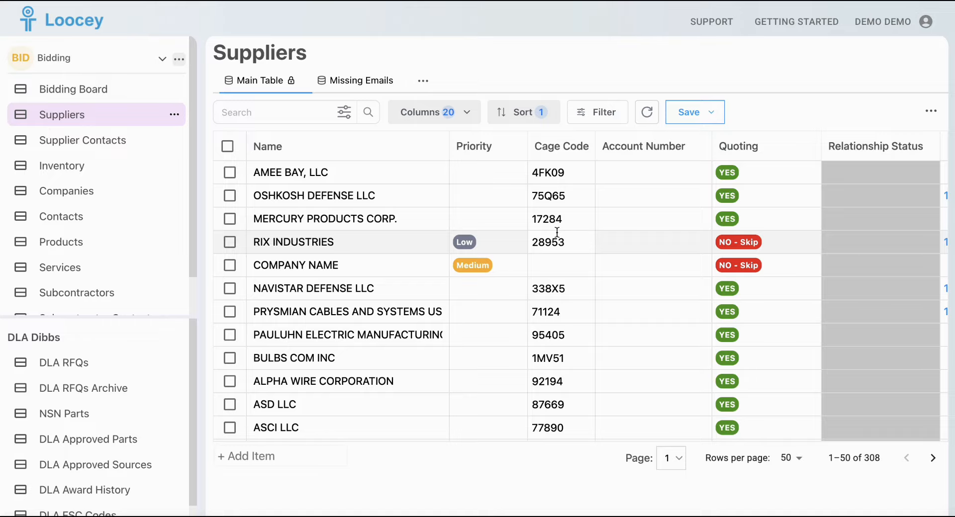
click(311, 456)
text(My Best)
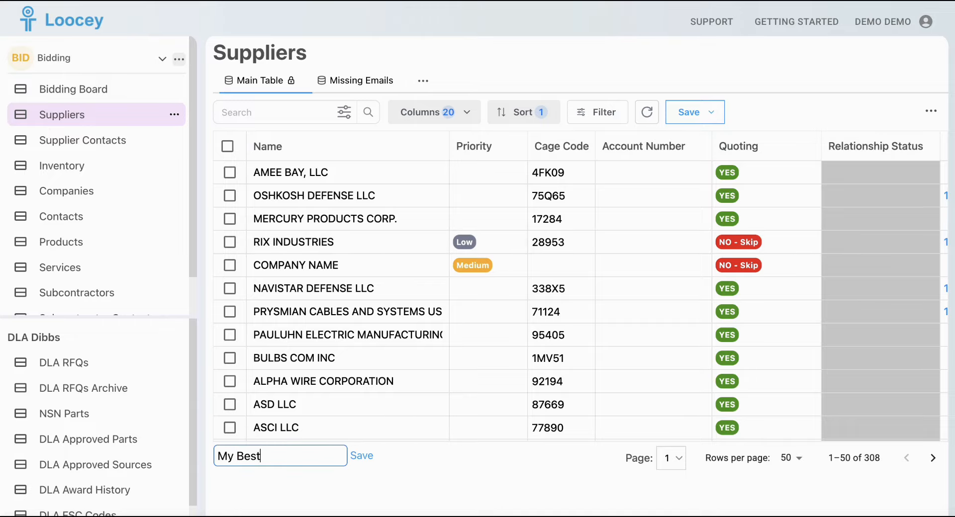
text( Supplier)
key(Return)
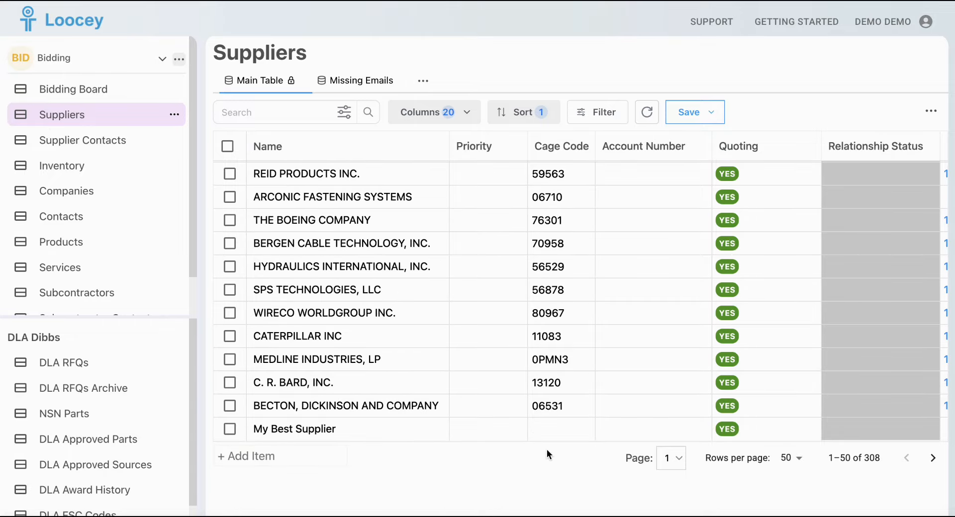
Set My Best Supplier's cage code to 88743 and fill in its email address
click(547, 431)
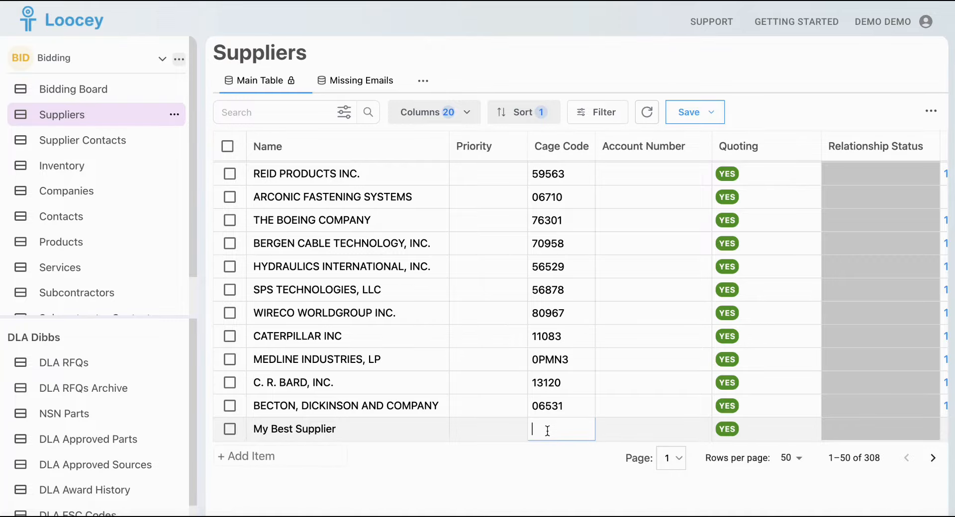
text(88743)
scroll(692, 404, right, 12)
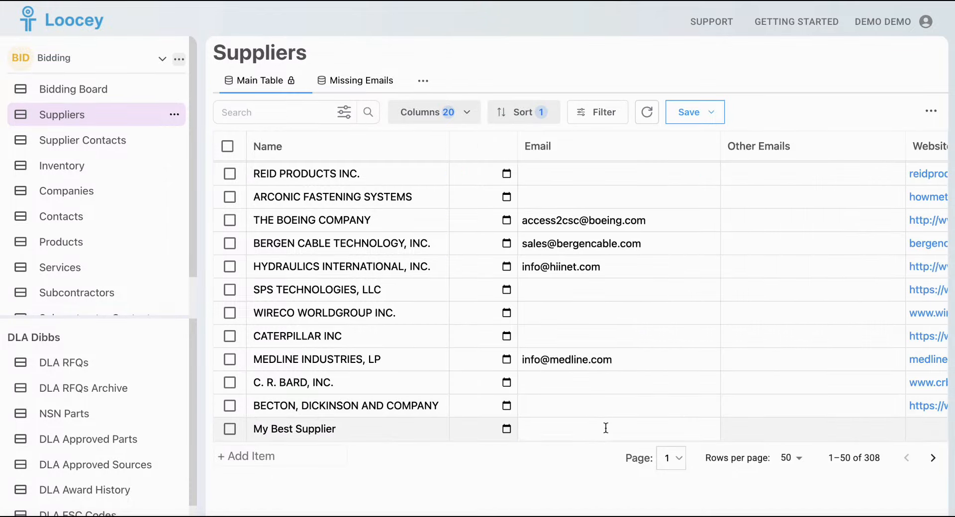
click(605, 429)
text(mybestsupplier@example.com)
Set My Best Supplier's website to mybestsupplier.com and save the entry
scroll(694, 412, right, 5)
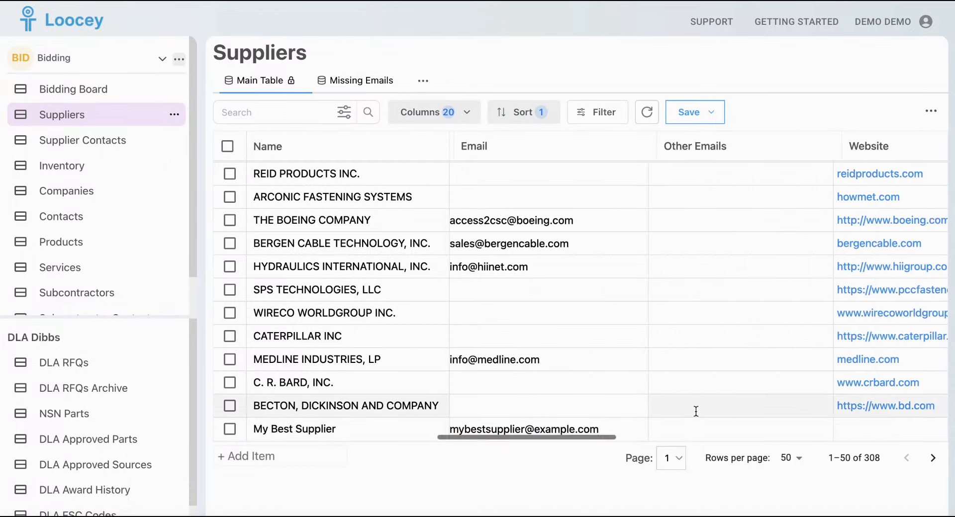
click(831, 428)
text(mybestsupplier.com)
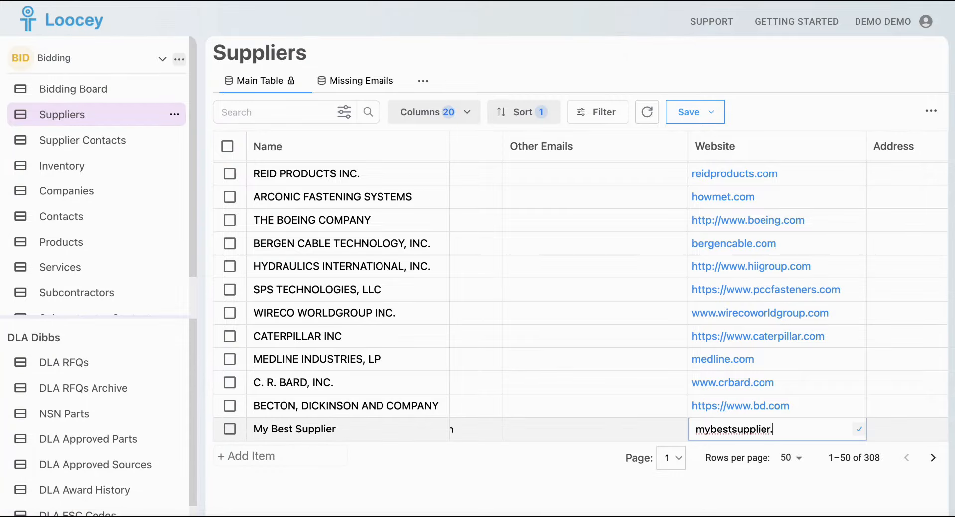
click(859, 429)
scroll(750, 403, left, 15)
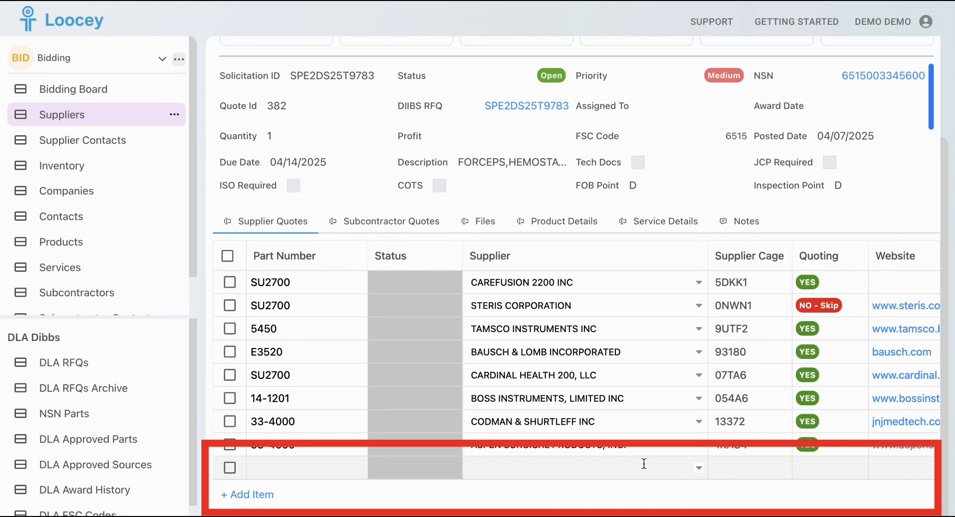
Choose My Best Supplier as the supplier for the blank quote row of SPE2DS25T9783
click(699, 468)
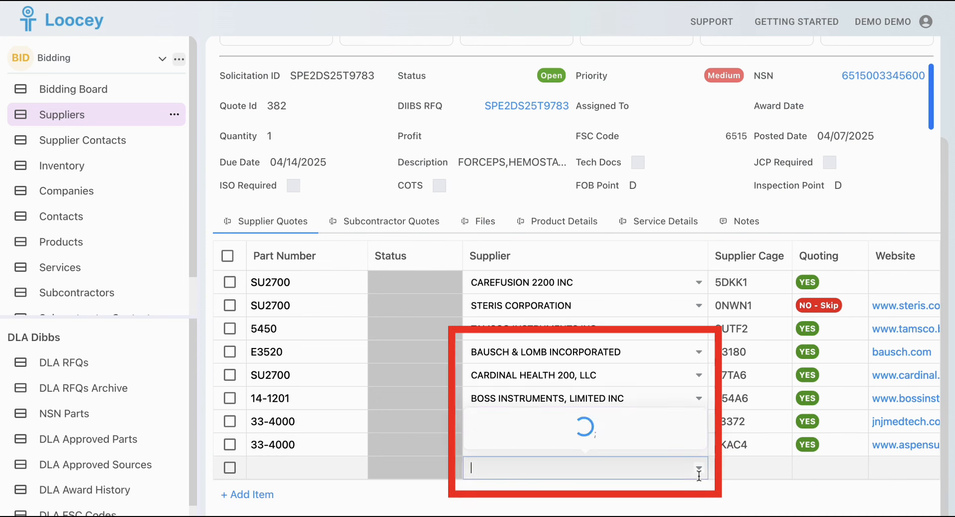
text(myb)
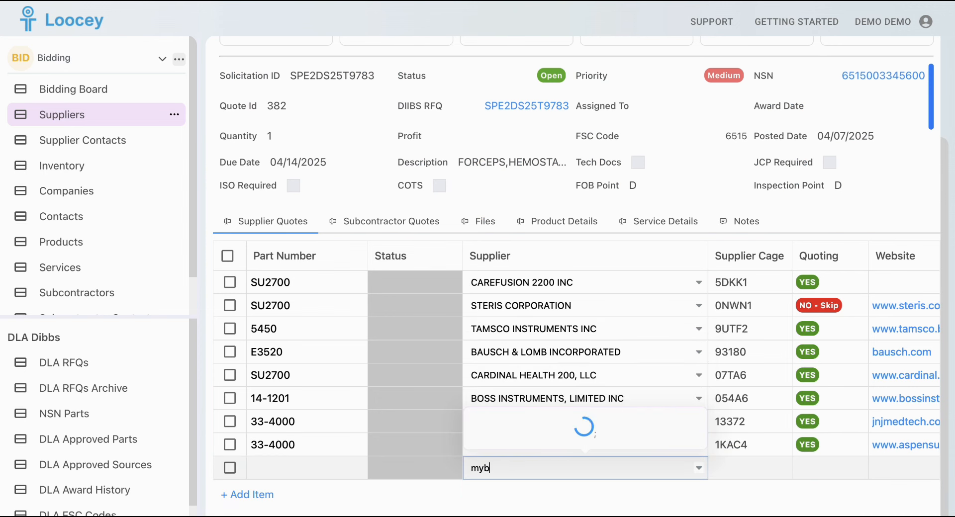
key(BackSpace)
text(be)
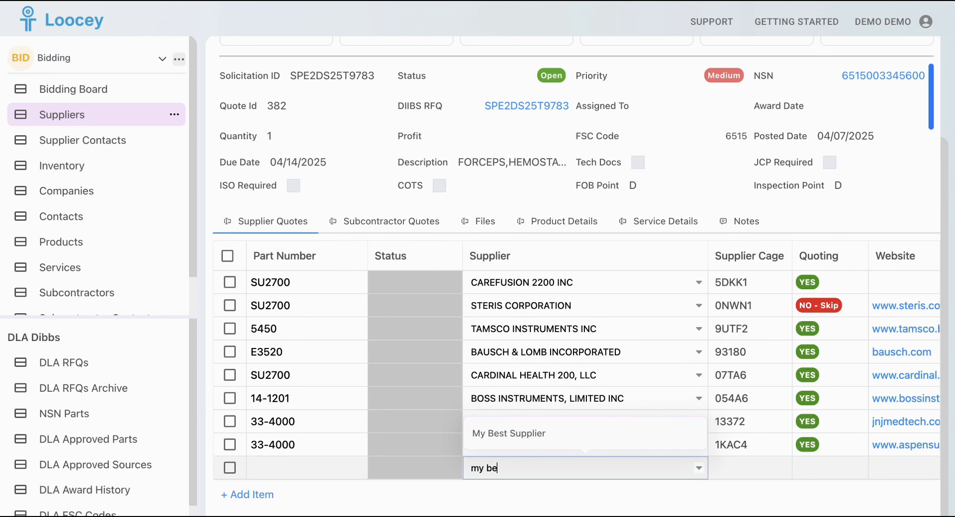
text(st)
click(508, 433)
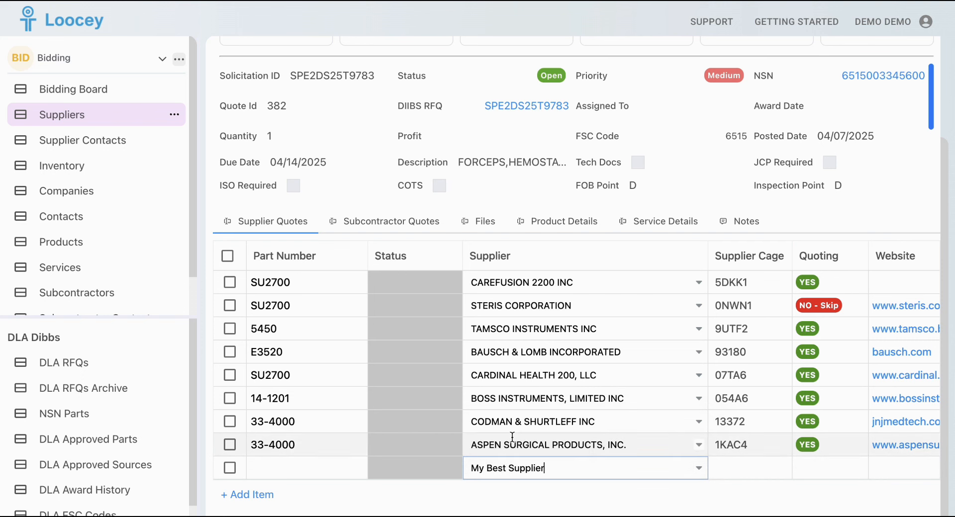
Check the supplier details in the My Best Supplier quote row and set its part number to 33-4012
scroll(804, 434, right, 2)
scroll(804, 434, right, 6)
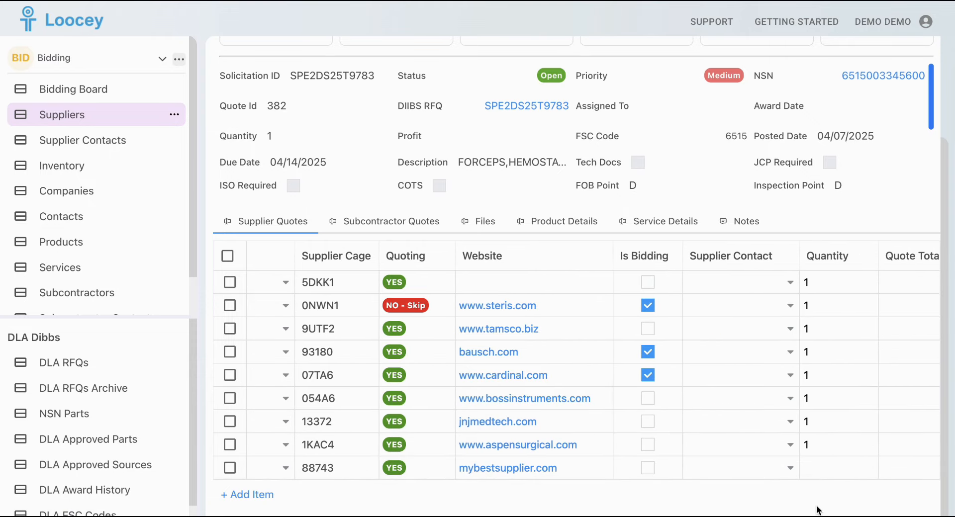
scroll(816, 428, right, 3)
scroll(818, 431, left, 8)
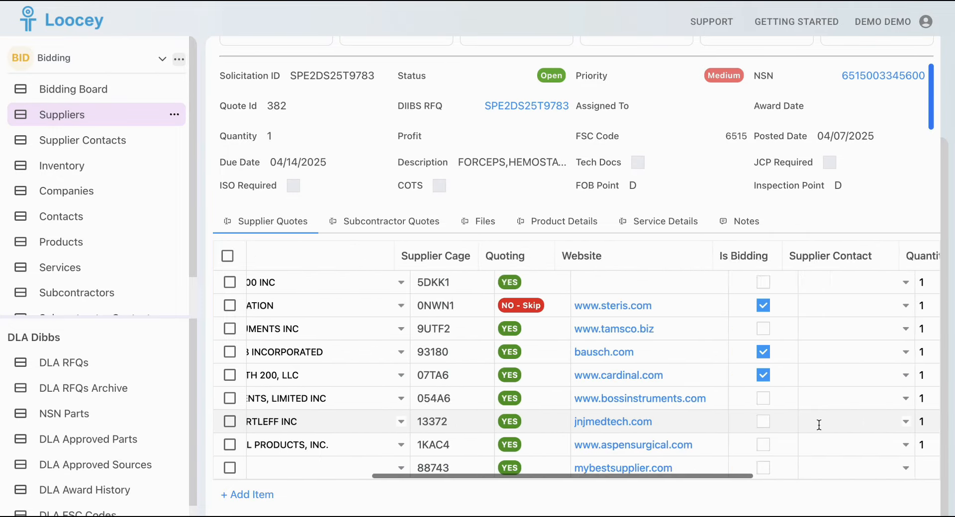
scroll(819, 429, left, 3)
Try the Email Sent and Skip - Not Quoting statuses on the My Best Supplier quote, and clear the status
click(416, 466)
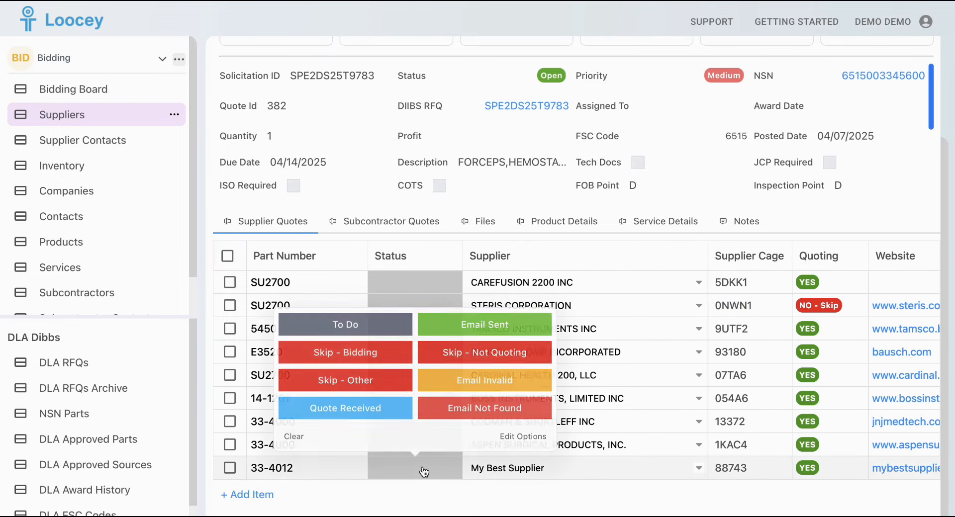
click(451, 331)
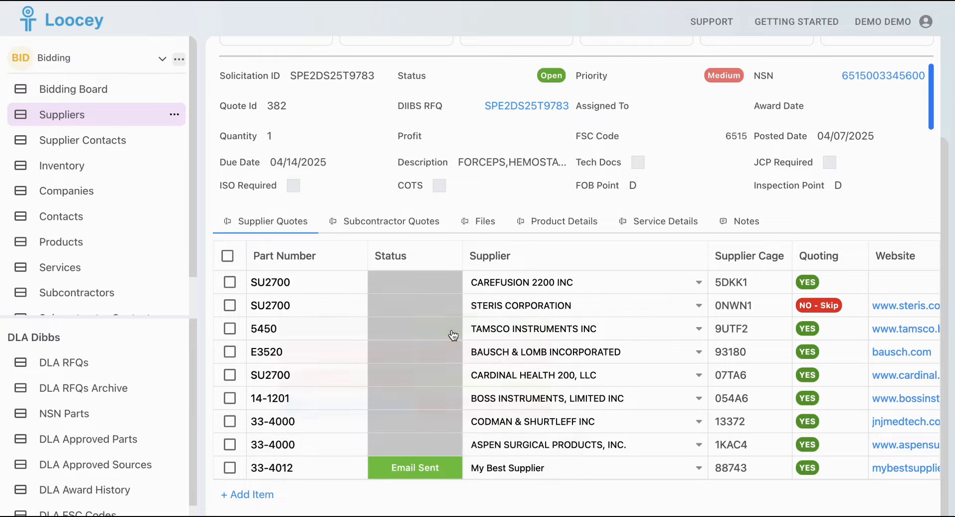
click(410, 462)
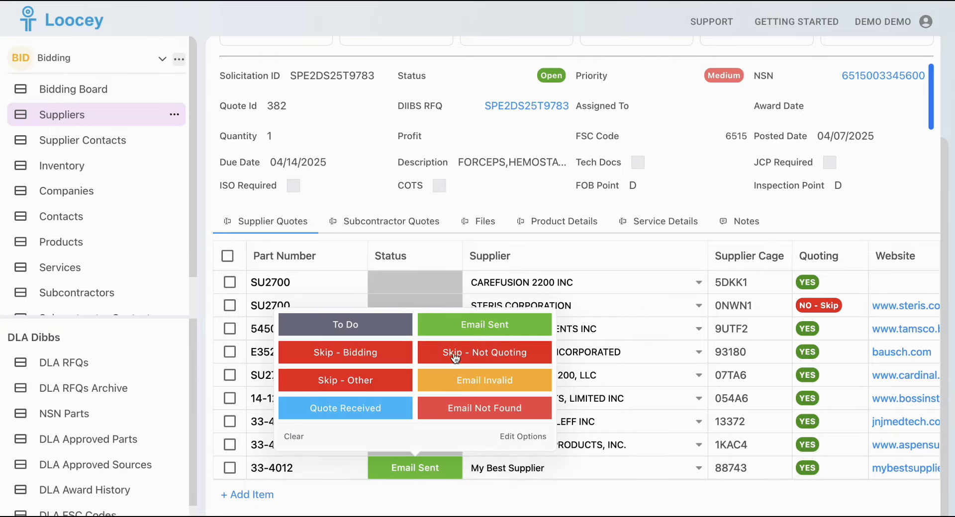
click(455, 354)
click(413, 468)
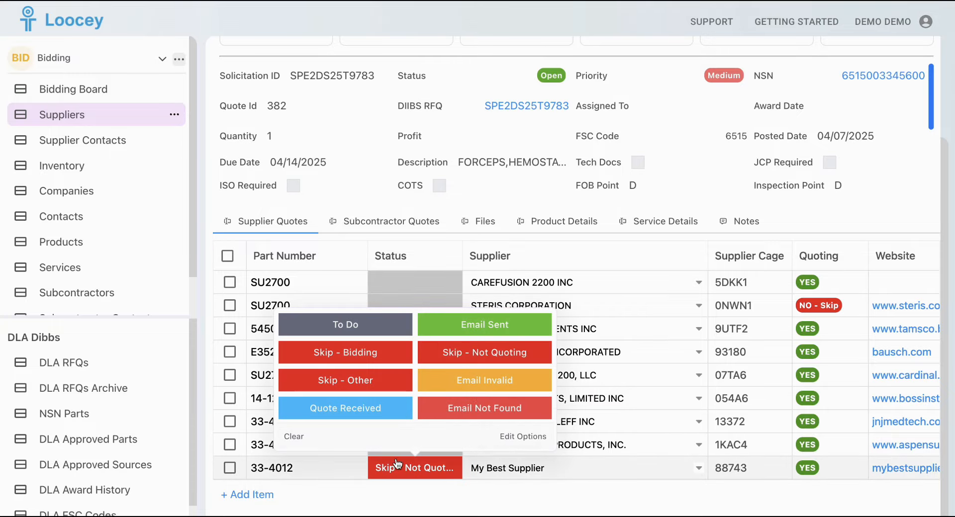
click(305, 436)
Select all supplier quotes and open the Bulk Email Sender for them
click(227, 256)
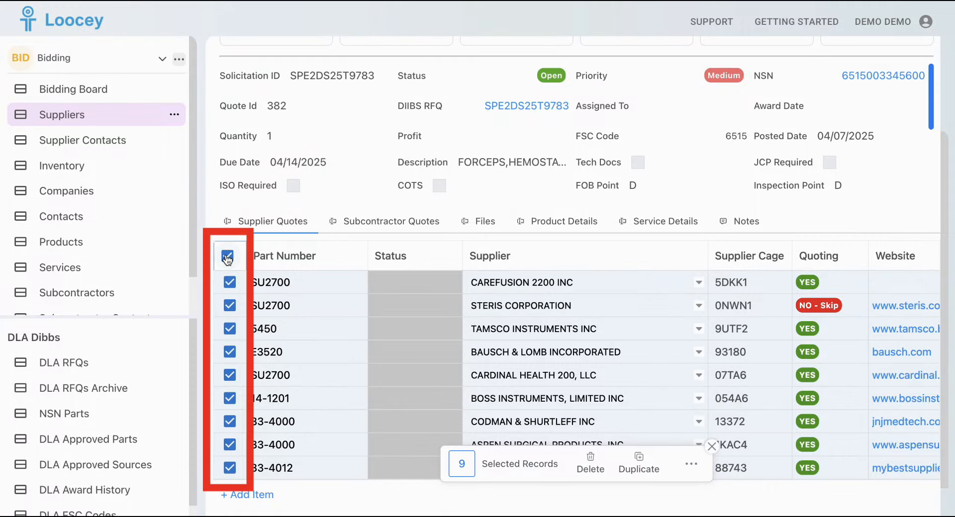
click(691, 464)
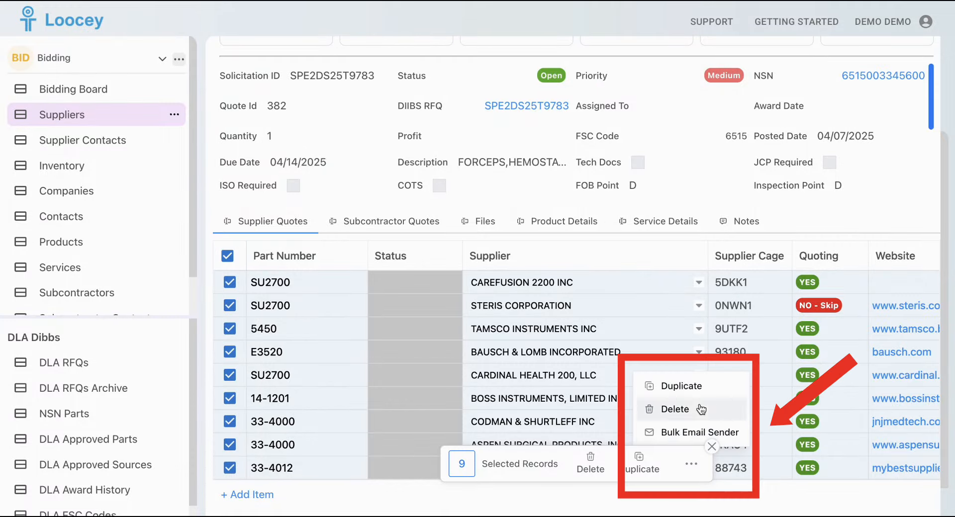
click(691, 433)
Review the prepared quote request emails for the listed suppliers and close the bulk email campaign without sending
click(239, 151)
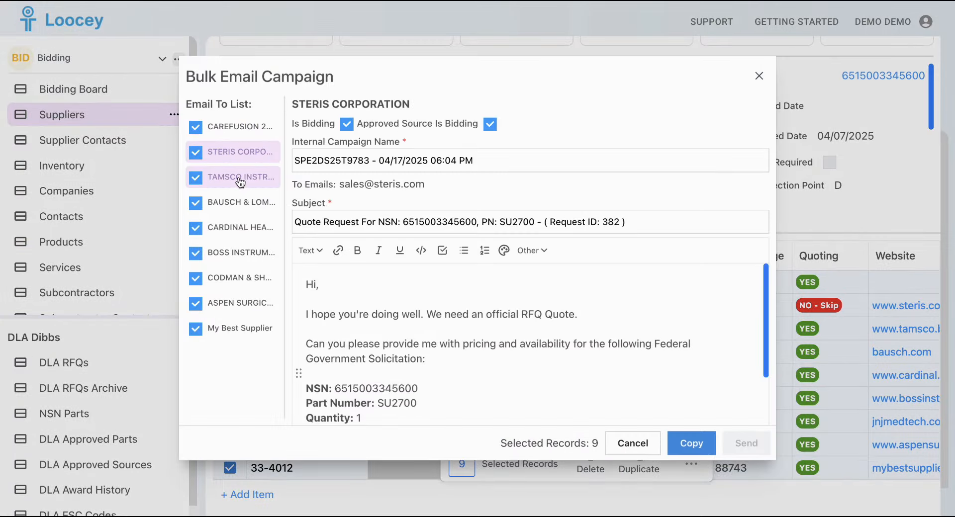
click(239, 178)
click(238, 201)
click(234, 237)
click(230, 259)
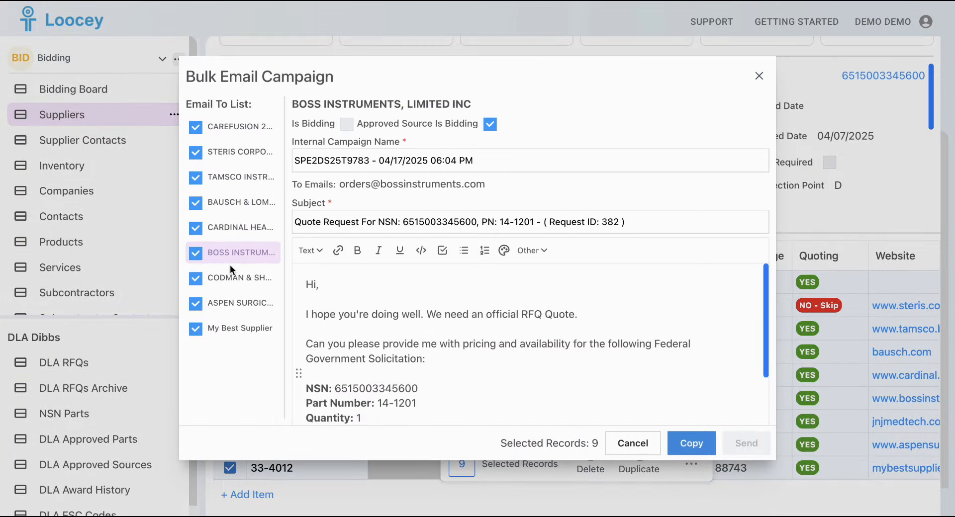
click(227, 282)
click(227, 305)
click(225, 329)
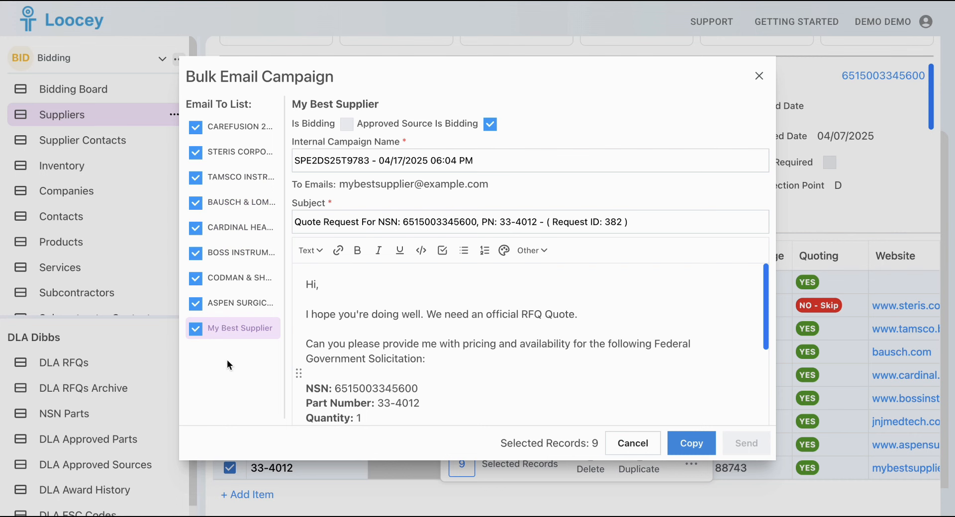
click(228, 128)
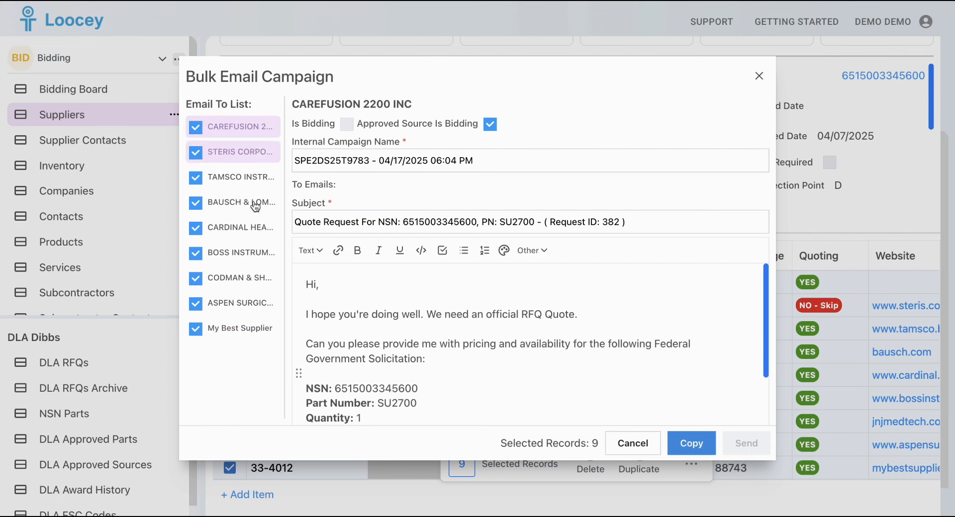
click(758, 80)
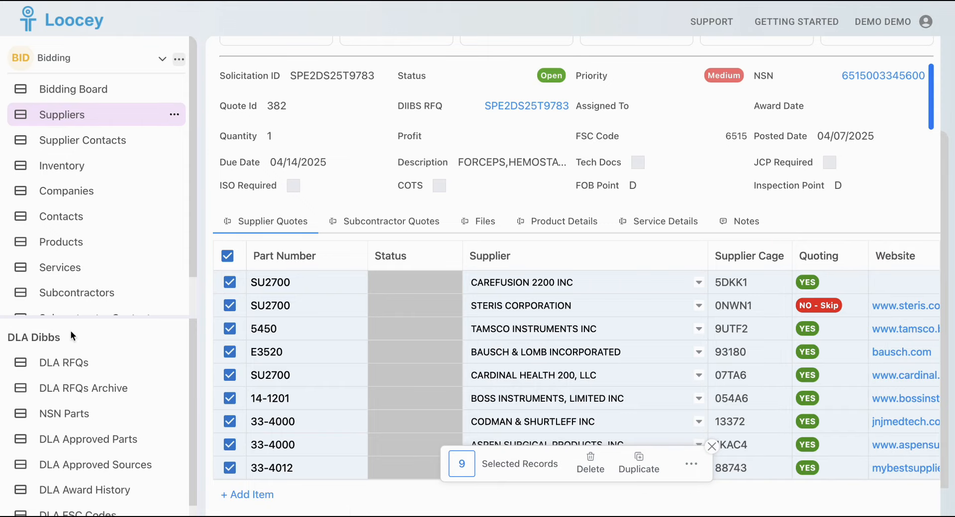
Find CAREFUSION 2200 INC in the Suppliers table and set its Quoting value to NO - Skip
click(62, 115)
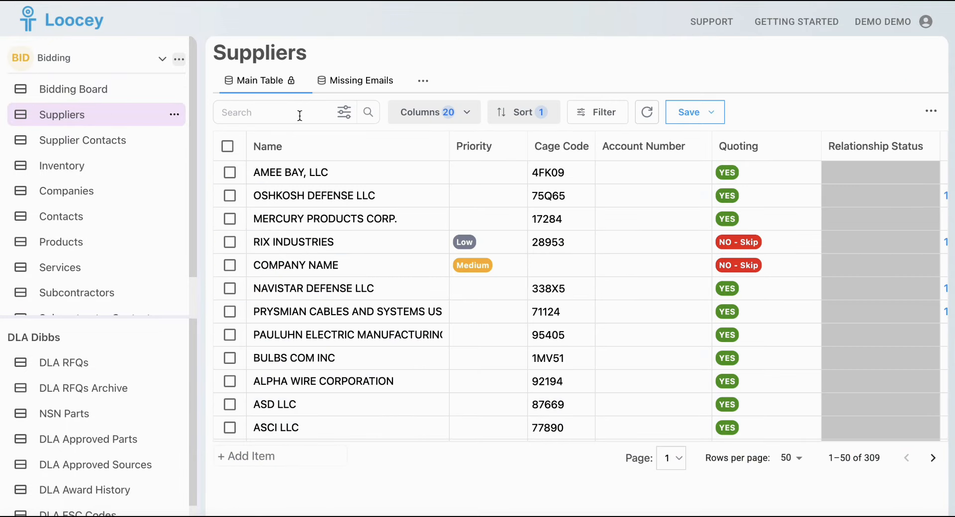
text(CAREFUSION 2200 INC)
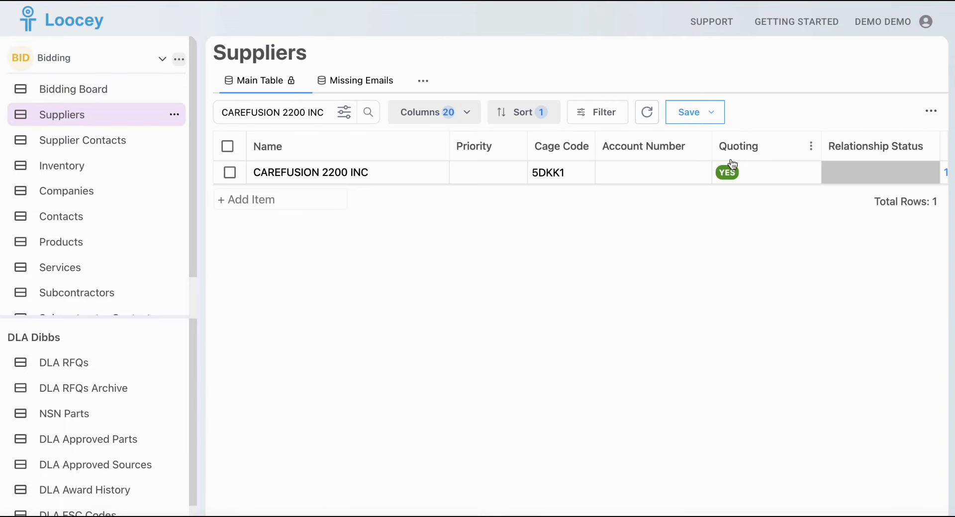
click(727, 172)
click(726, 225)
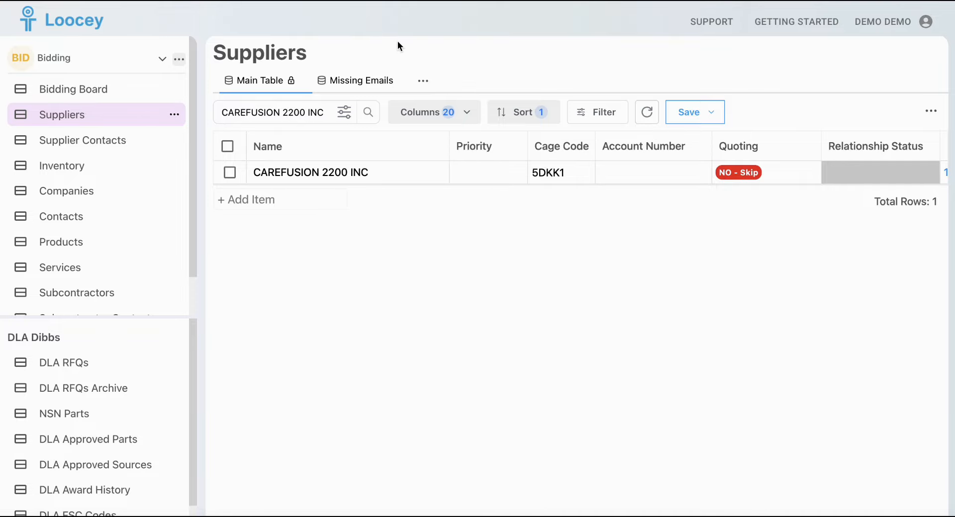
In solicitation SPE2DS25T9783, select all supplier quotes except CAREFUSION 2200 INC and STERIS CORPORATION and open the Bulk Email Sender
click(128, 95)
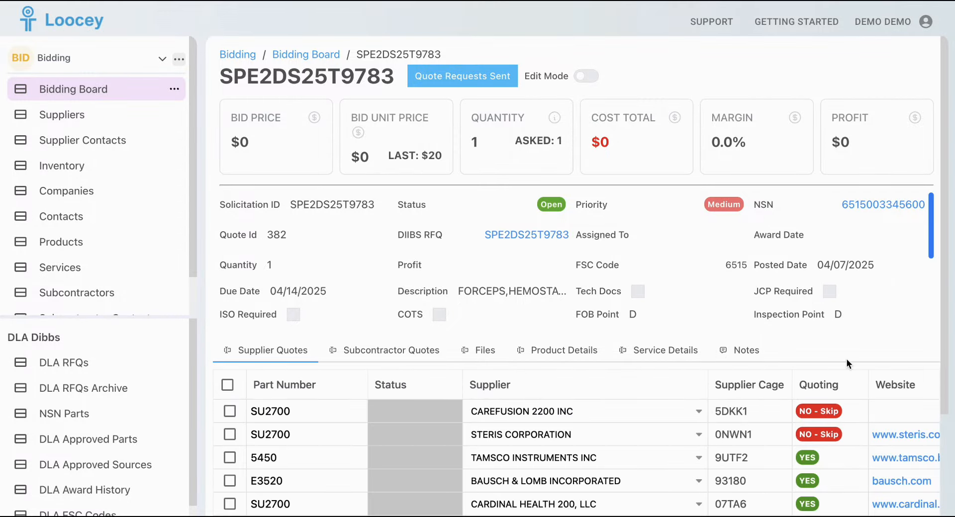
scroll(845, 359, down, 3)
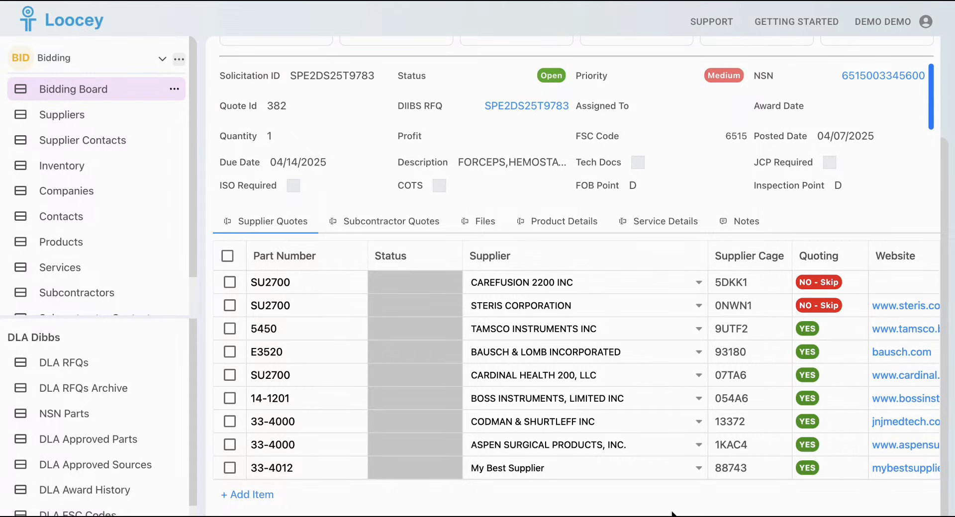
click(228, 257)
click(229, 282)
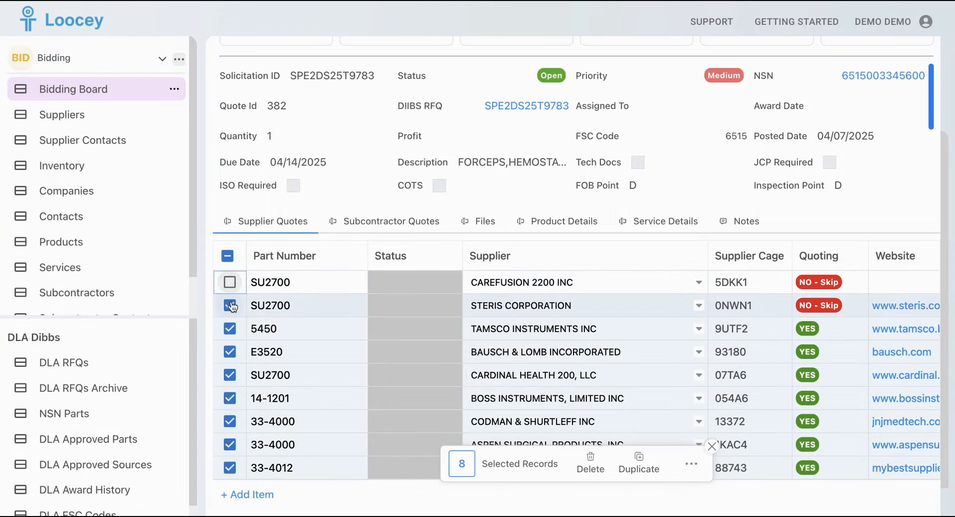
click(229, 305)
click(691, 464)
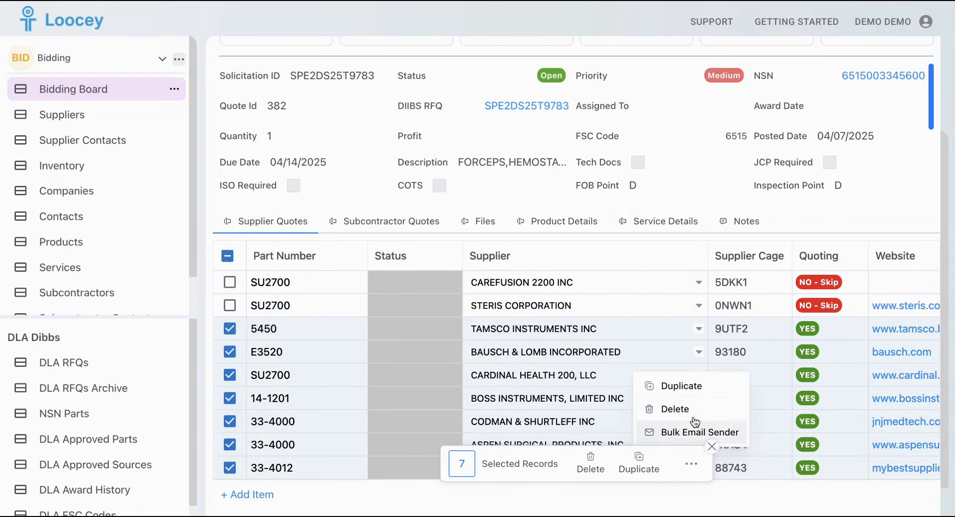
click(687, 433)
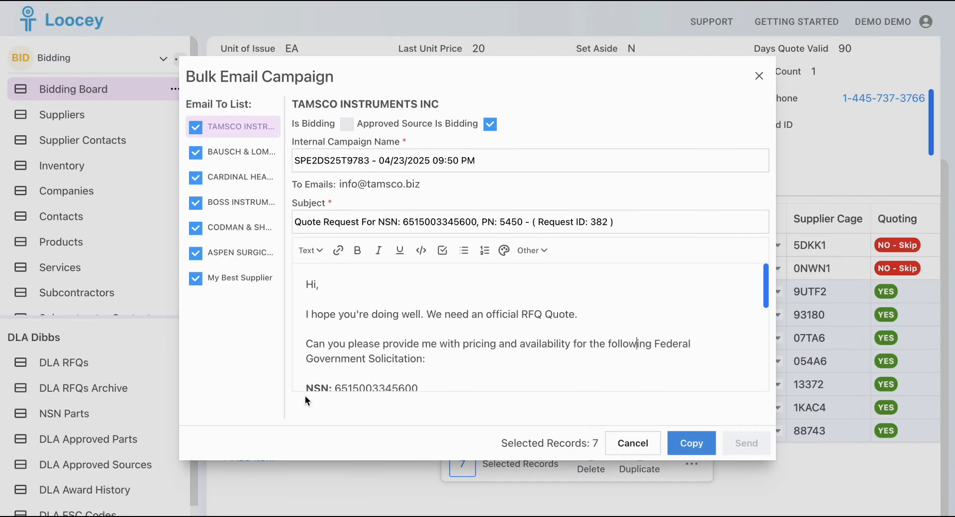
Review the prepared quote request emails for TAMSCO INSTRUMENTS INC, BAUSCH & LOMB INCORPORATED and CARDINAL HEALTH 200, LLC
scroll(381, 360, down, 4)
scroll(381, 360, down, 5)
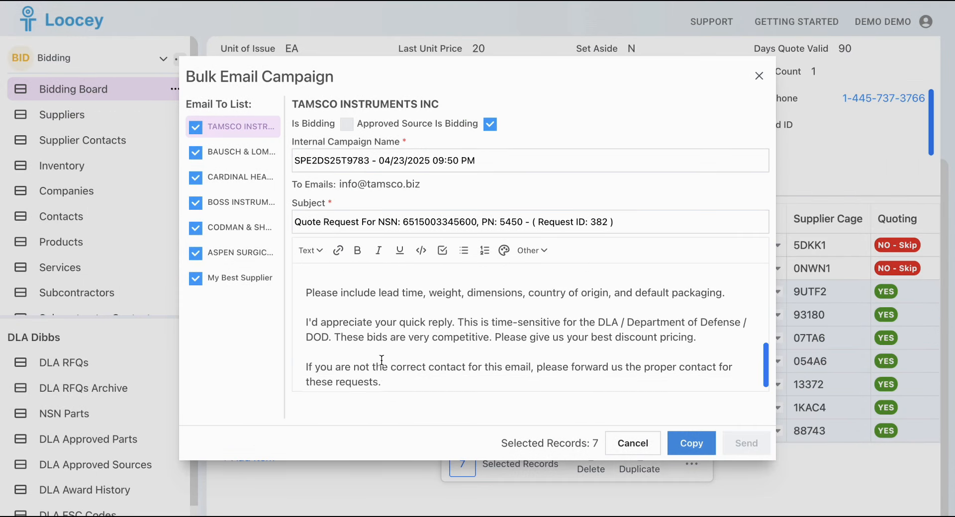
scroll(344, 326, up, 10)
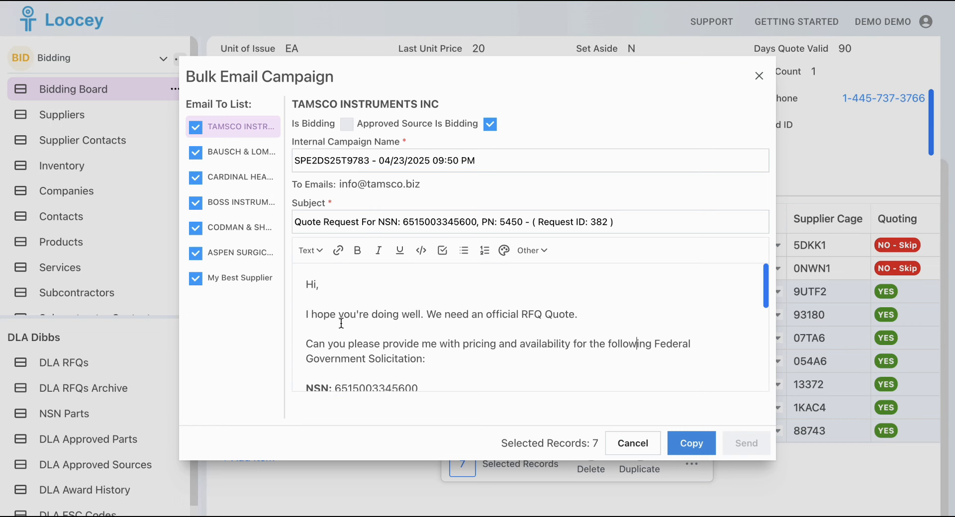
click(247, 156)
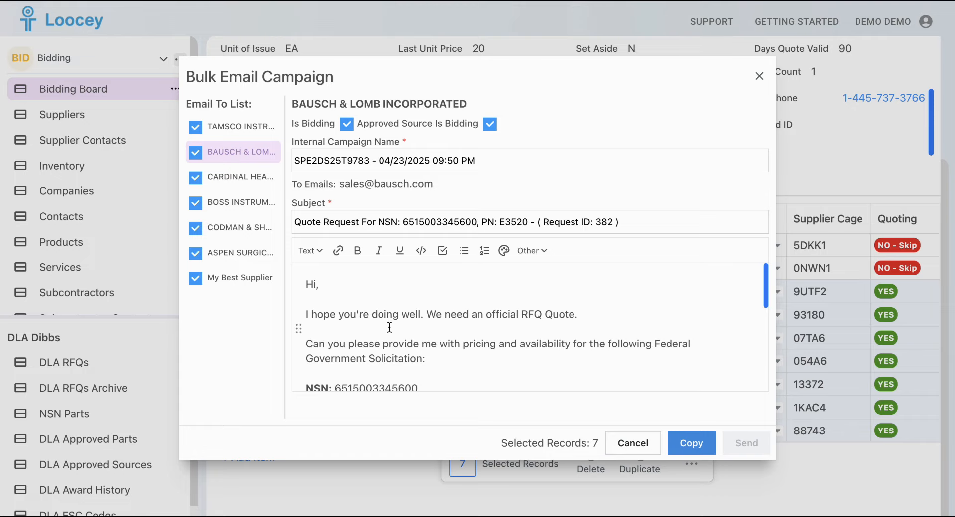
scroll(390, 327, down, 3)
scroll(390, 327, down, 3)
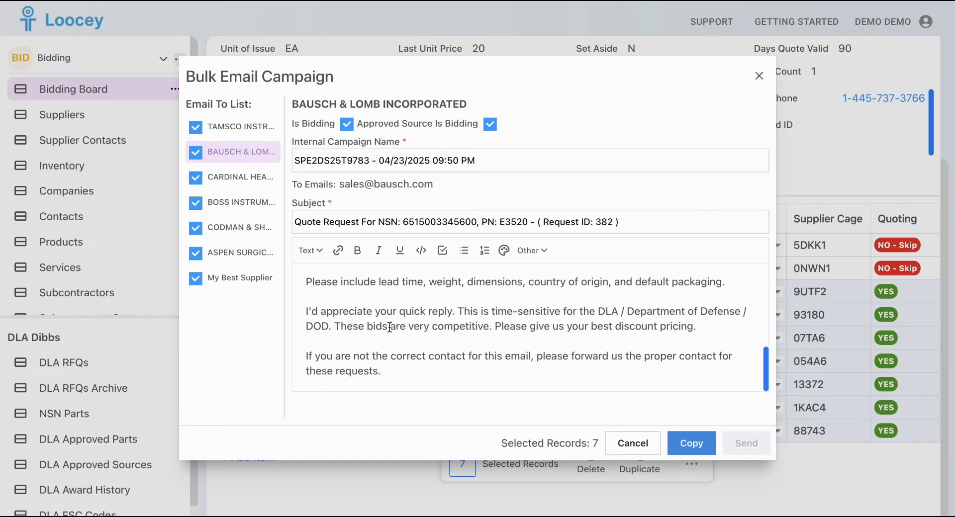
scroll(390, 327, up, 6)
click(248, 180)
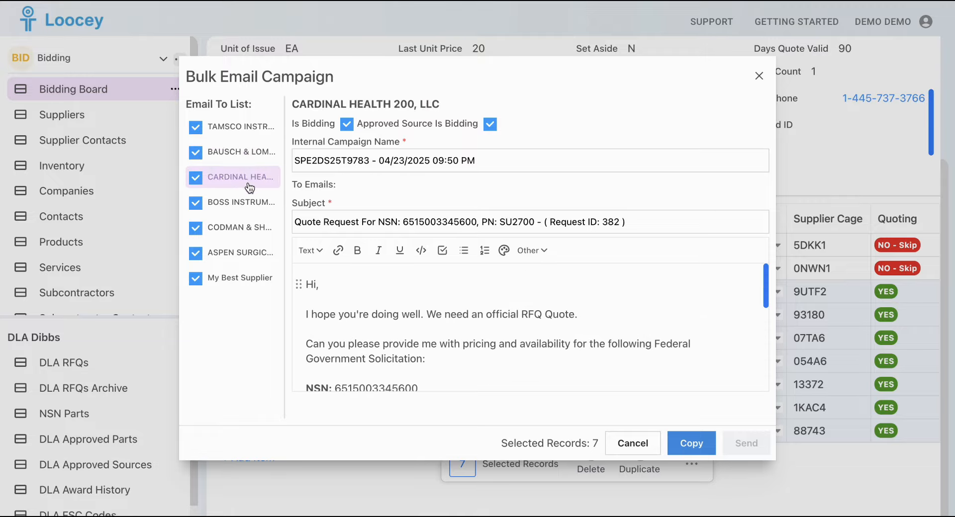
scroll(402, 327, down, 6)
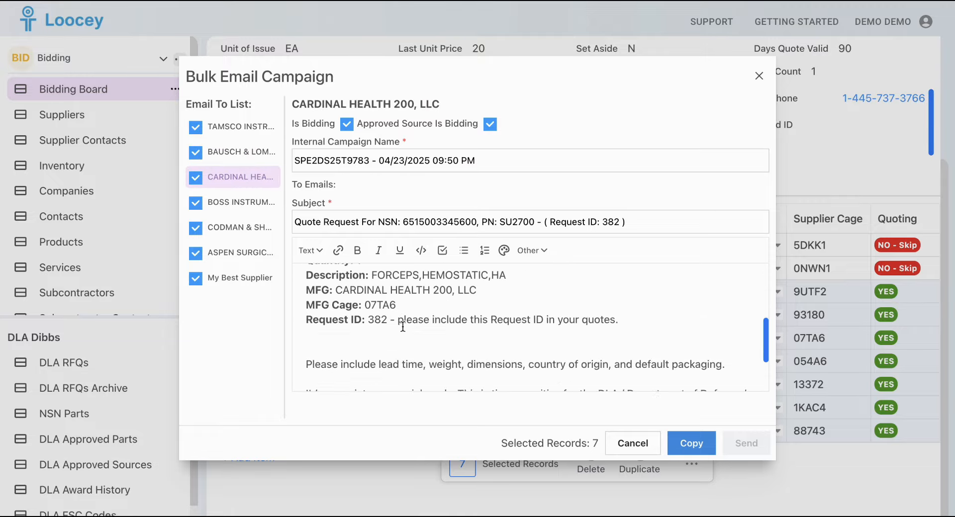
Review the prepared quote request emails for BOSS INSTRUMENTS, LIMITED INC and CODMAN & SHURTLEFF INC
click(247, 200)
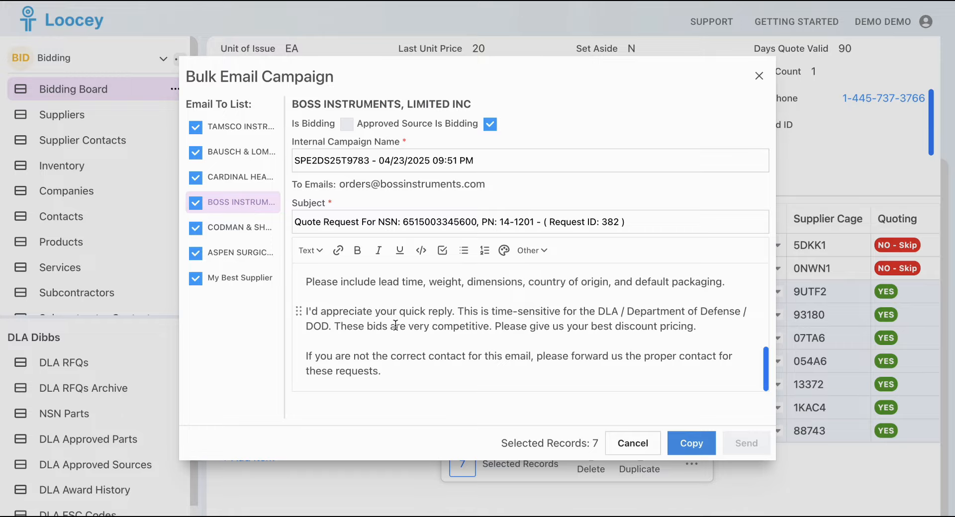
scroll(396, 326, up, 5)
scroll(396, 325, down, 6)
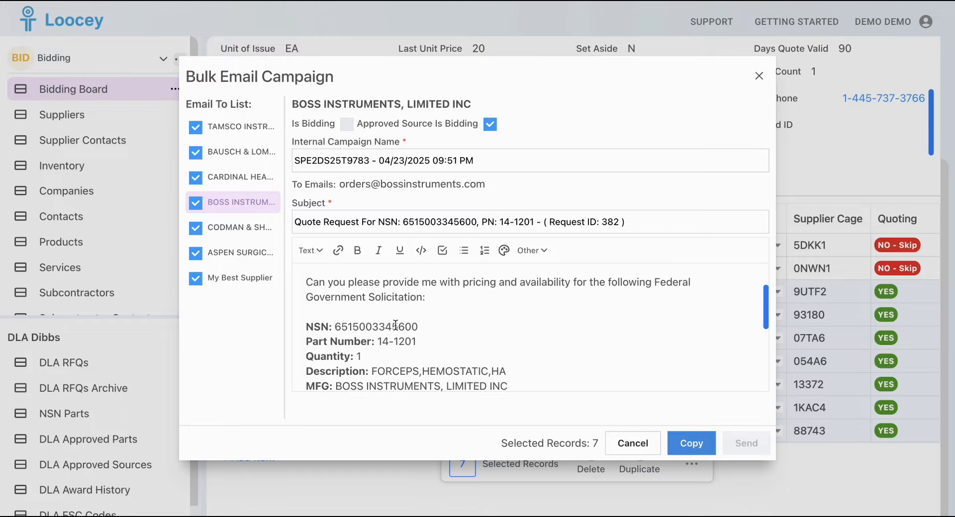
click(232, 228)
scroll(388, 347, up, 6)
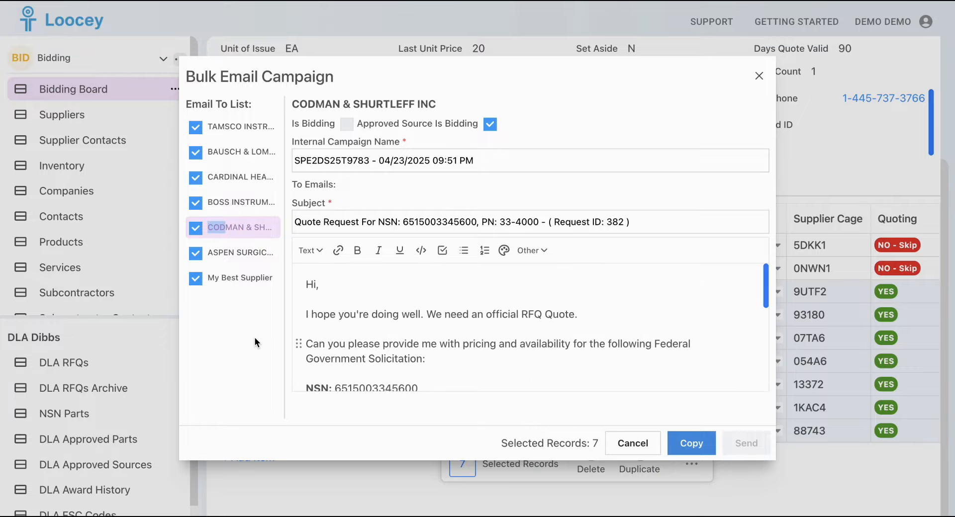
scroll(373, 333, down, 3)
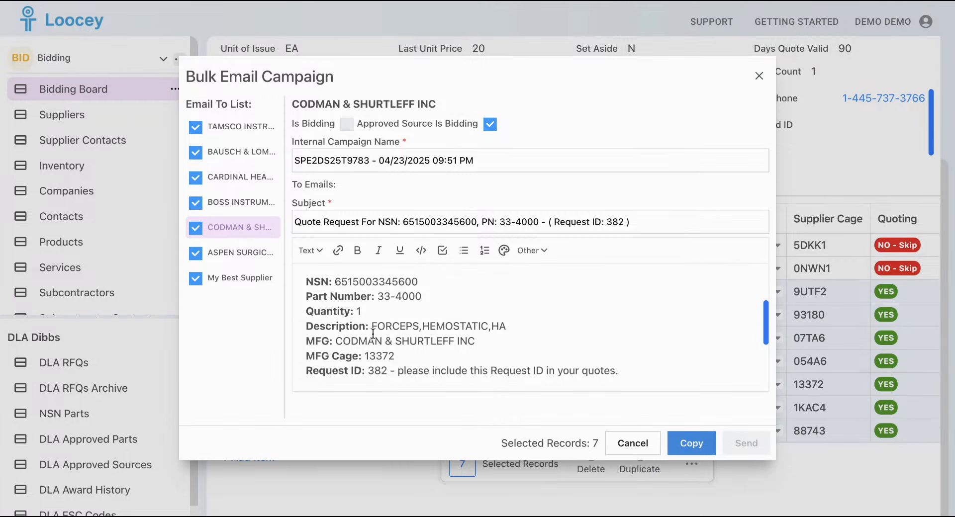
scroll(373, 333, down, 3)
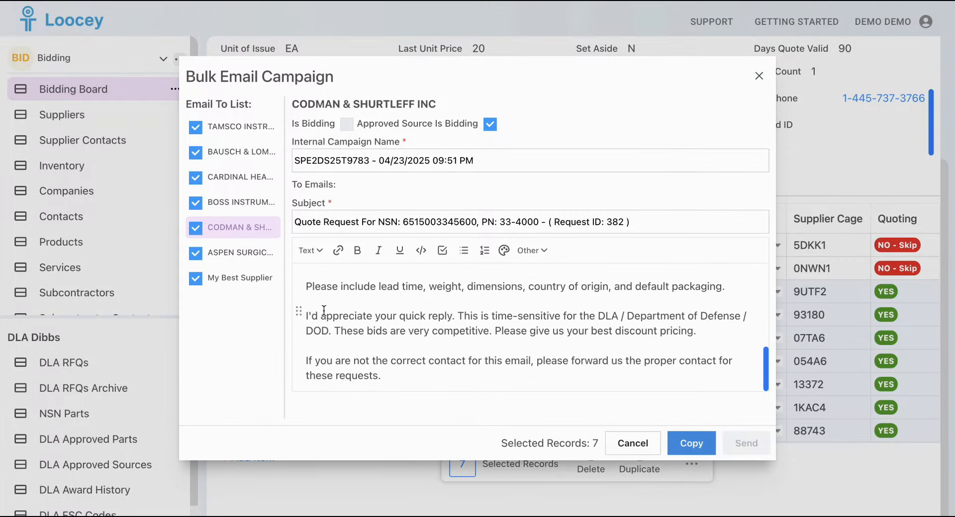
scroll(323, 310, up, 6)
Review the ASPEN SURGICAL PRODUCTS, INC. and My Best Supplier quote request emails, including the latter's list of approved sources
click(232, 253)
scroll(352, 331, down, 3)
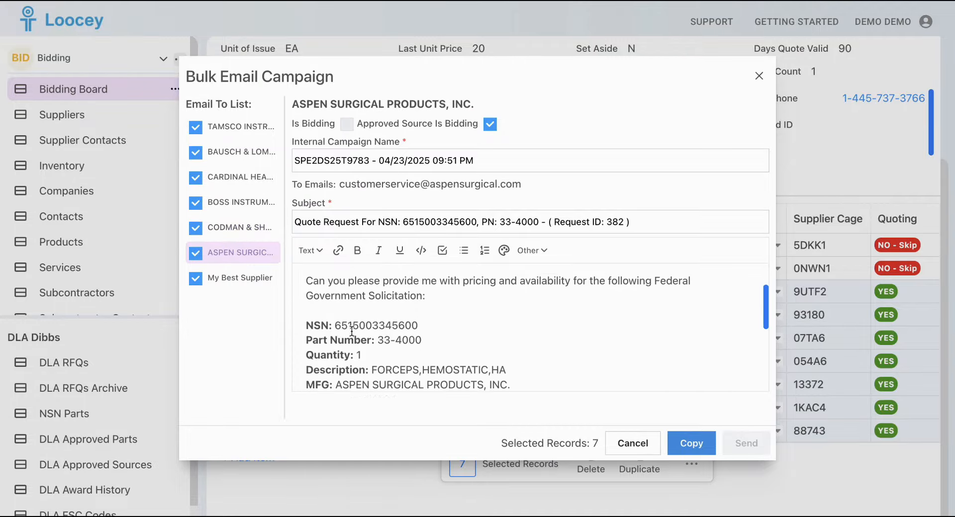
scroll(352, 331, down, 3)
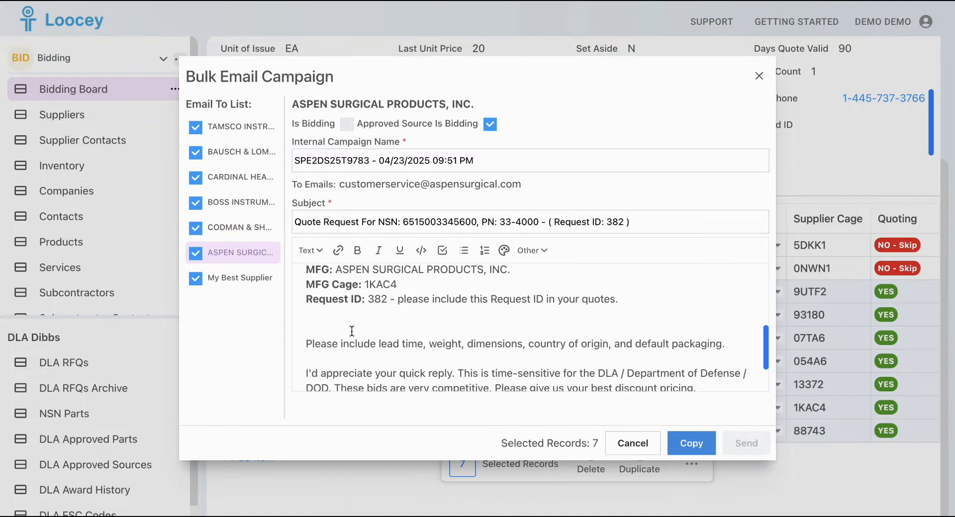
scroll(352, 330, up, 6)
click(252, 282)
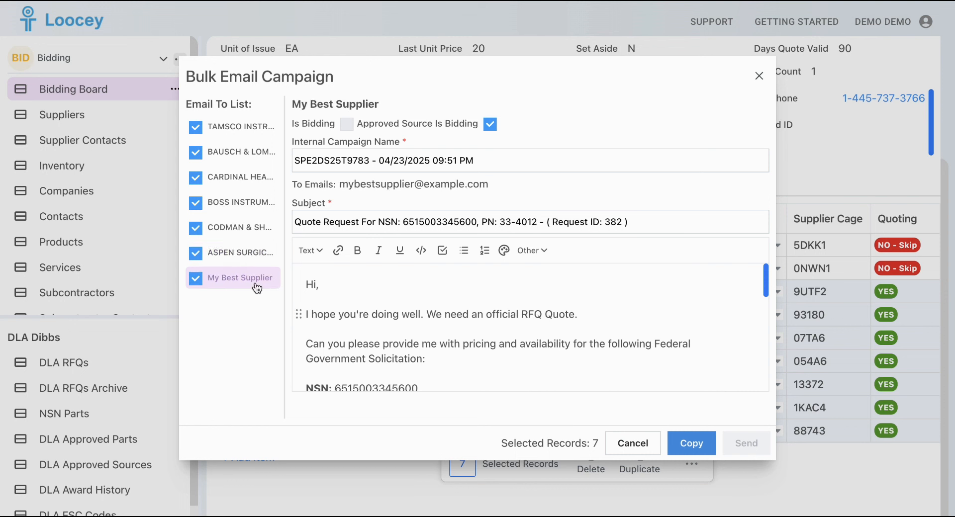
scroll(385, 341, down, 3)
scroll(383, 340, down, 5)
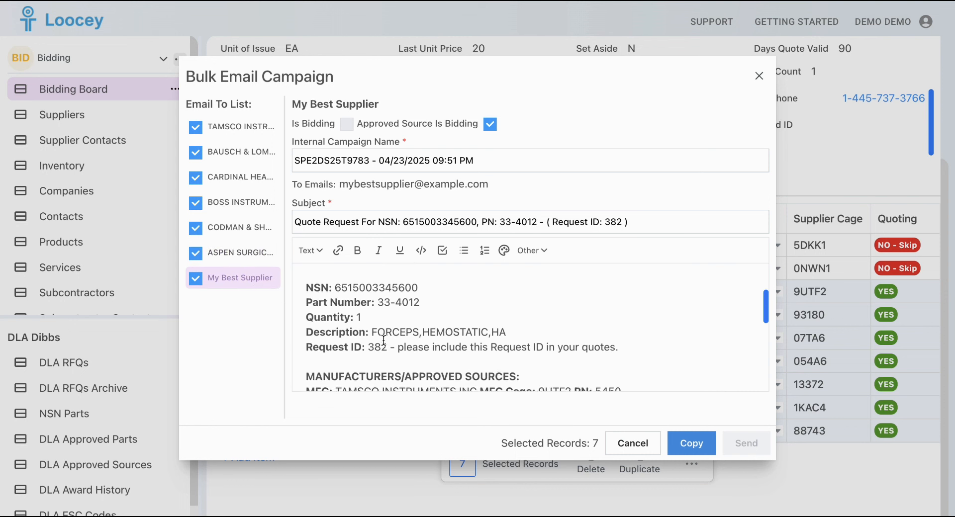
scroll(383, 341, down, 6)
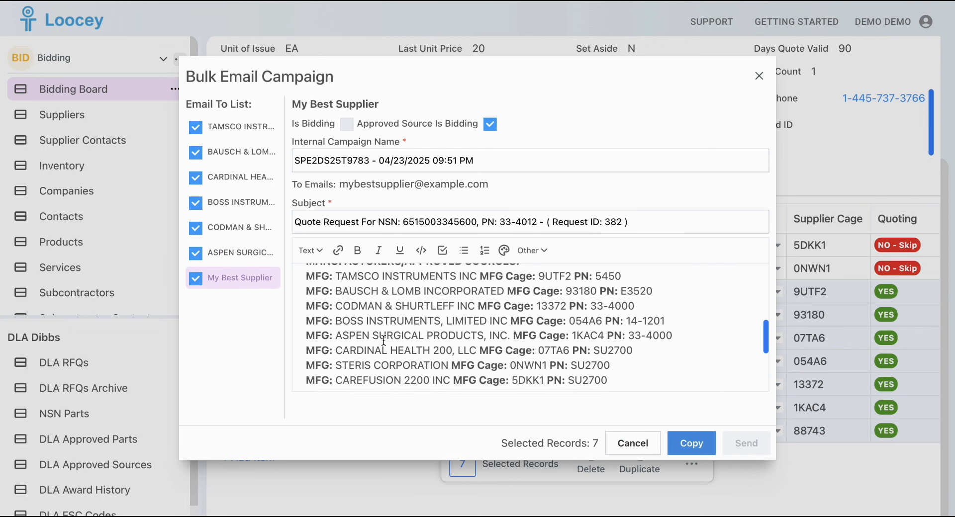
scroll(383, 341, down, 1)
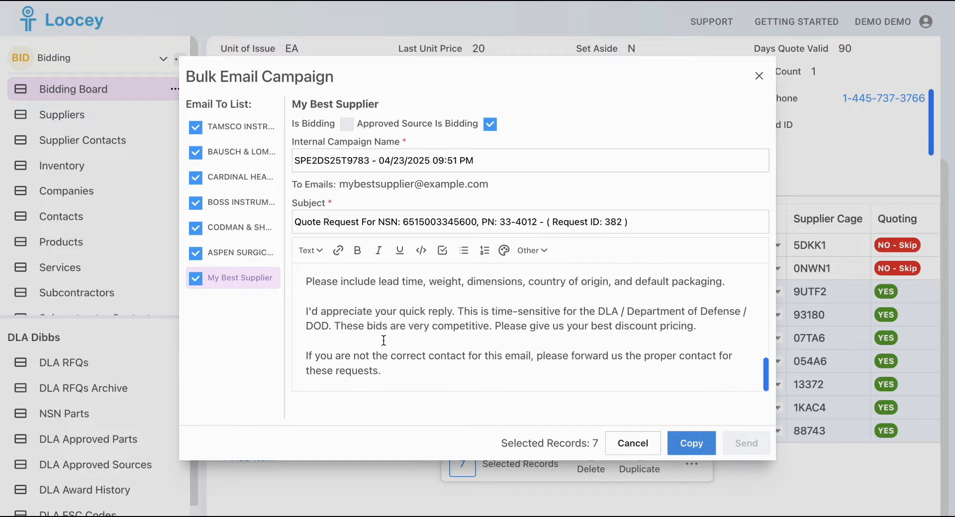
Copy the prepared quote request emails for BOSS INSTRUMENTS, LIMITED INC and My Best Supplier
click(224, 123)
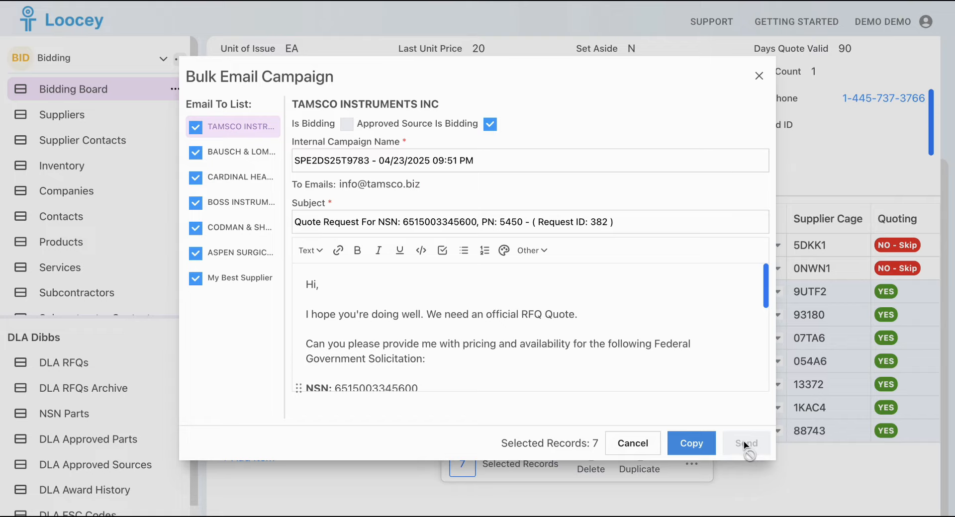
click(232, 152)
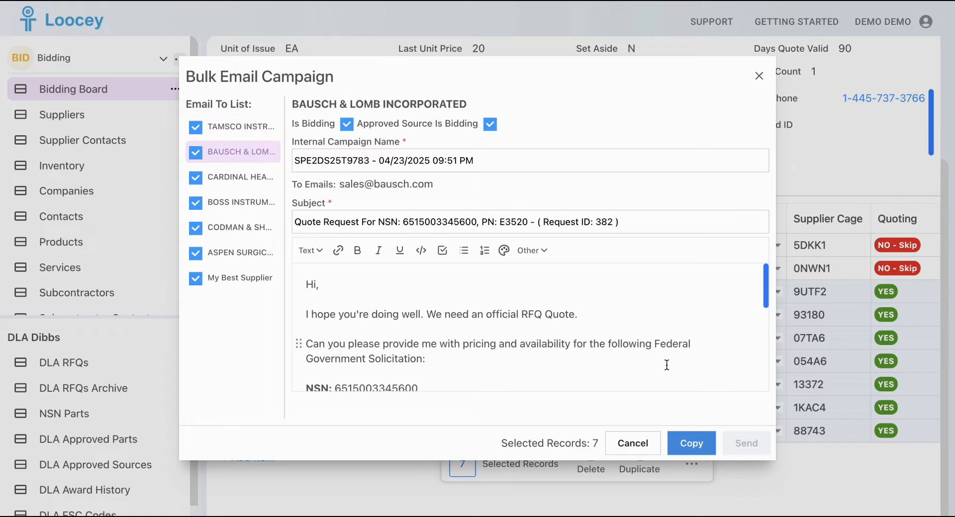
click(244, 200)
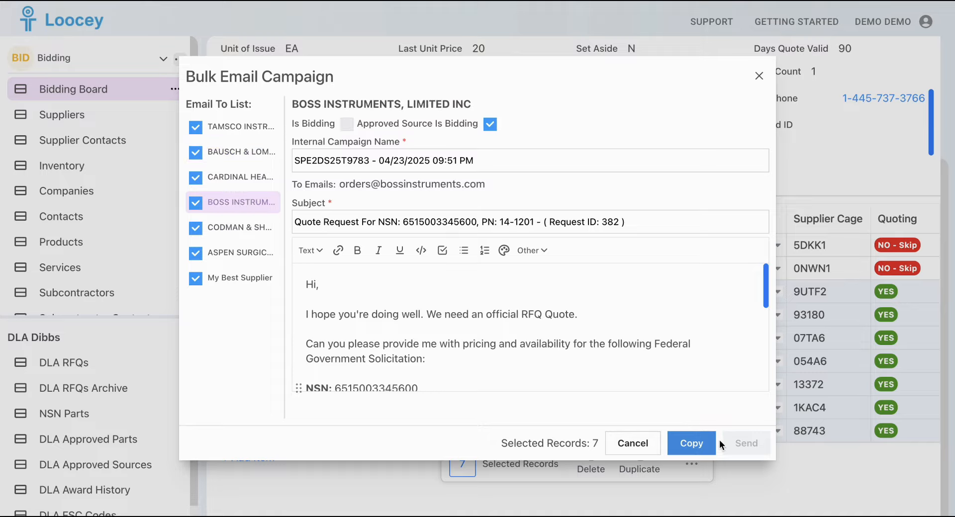
click(693, 443)
scroll(625, 363, down, 5)
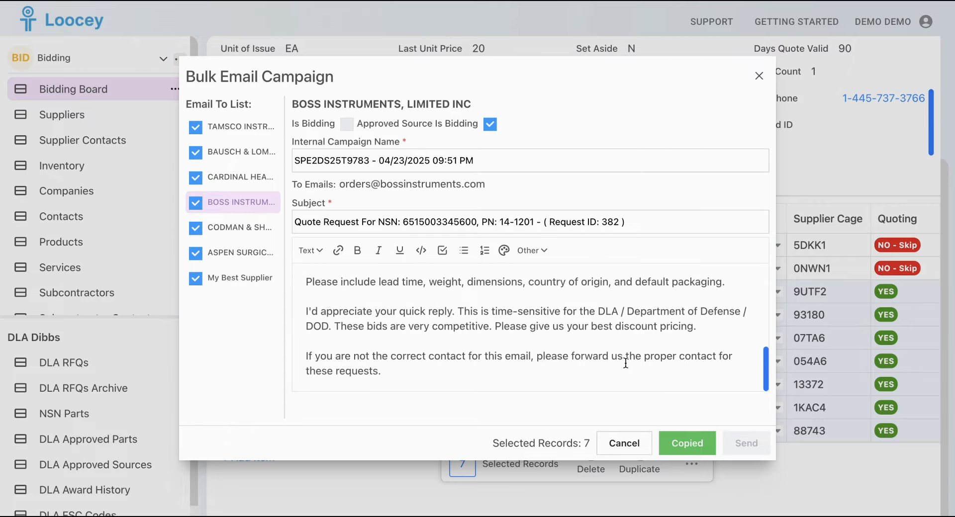
scroll(626, 364, up, 5)
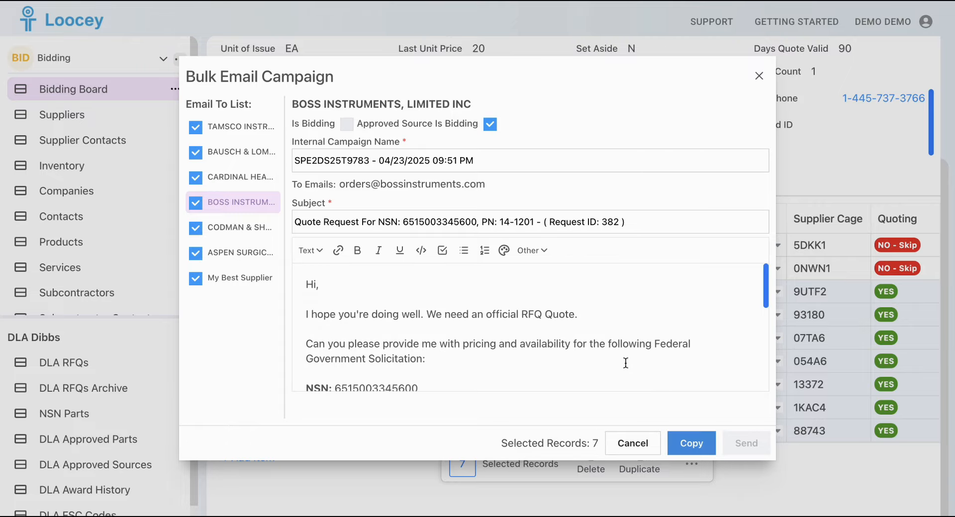
scroll(383, 345, up, 7)
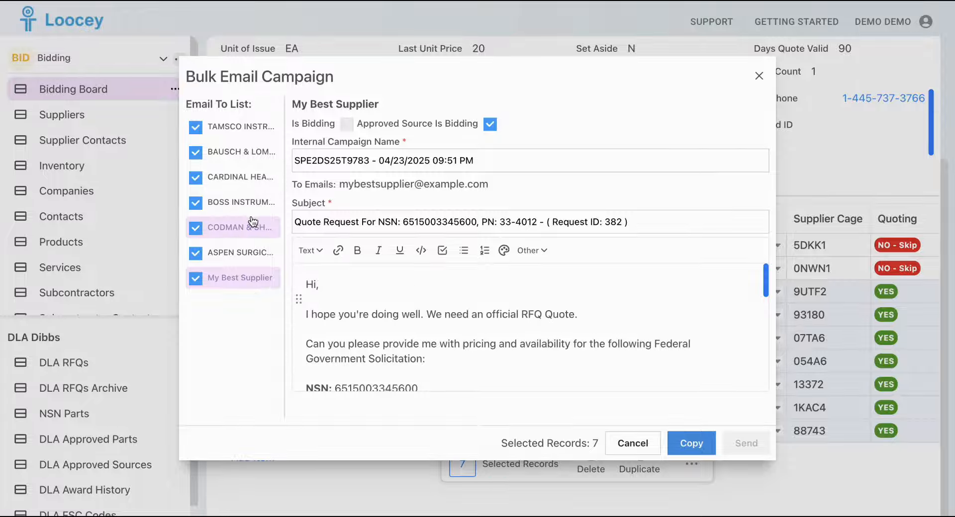
click(686, 444)
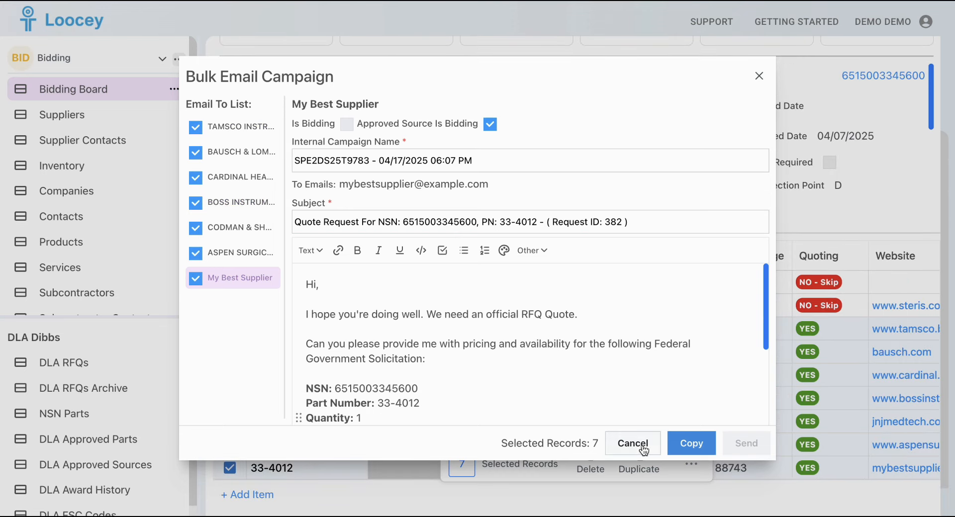
Close the bulk email campaign without sending and open solicitation SPE7M825U0026 from the Bidding Board
click(642, 444)
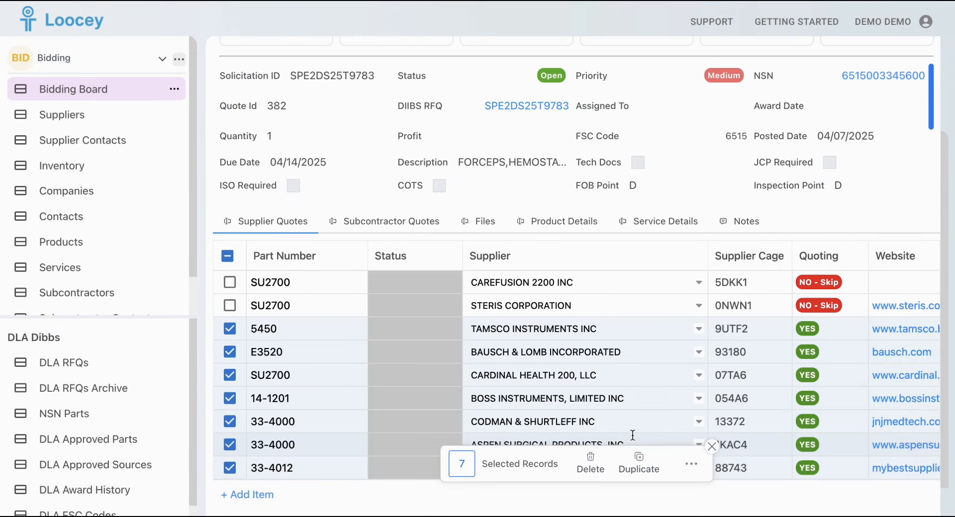
click(228, 257)
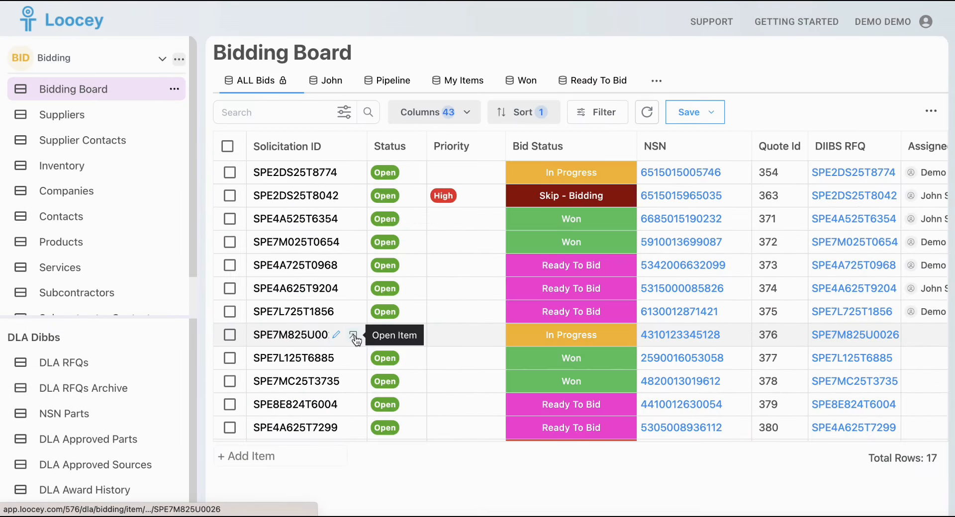
click(354, 336)
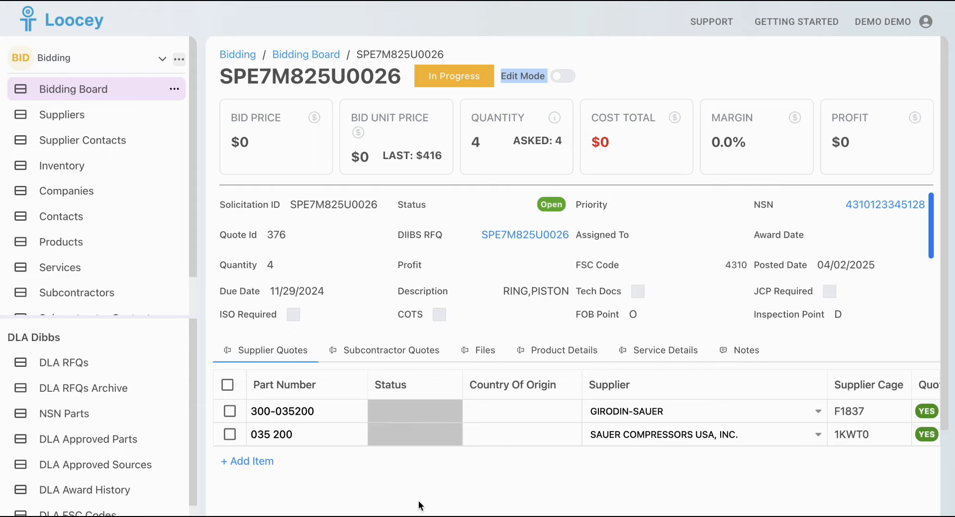
Set the GIRODIN-SAUER supplier quote's status to Email Sent and change it to Email Invalid
click(412, 417)
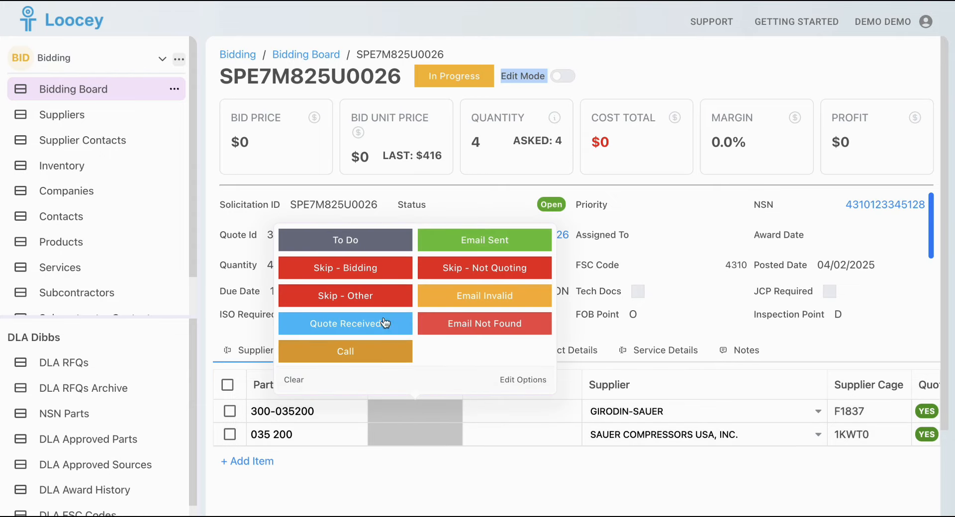
click(454, 244)
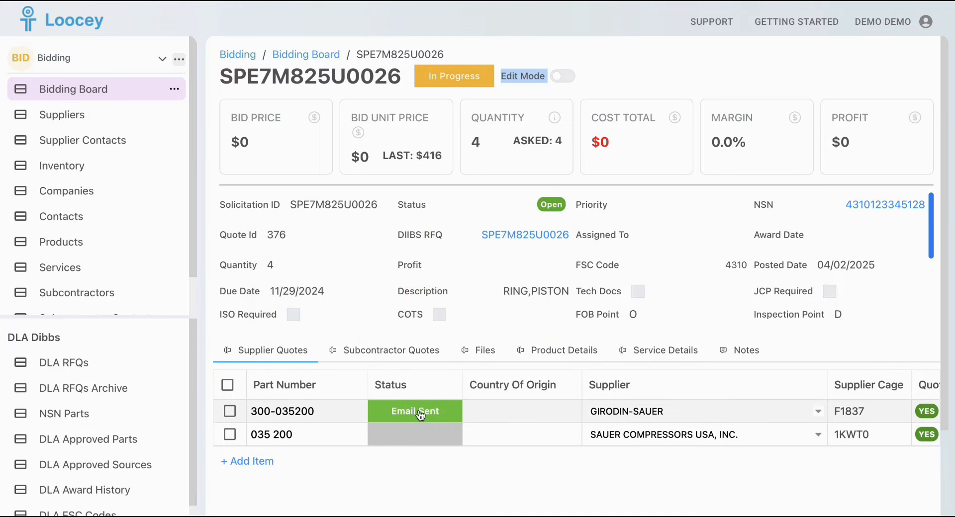
click(427, 411)
click(444, 304)
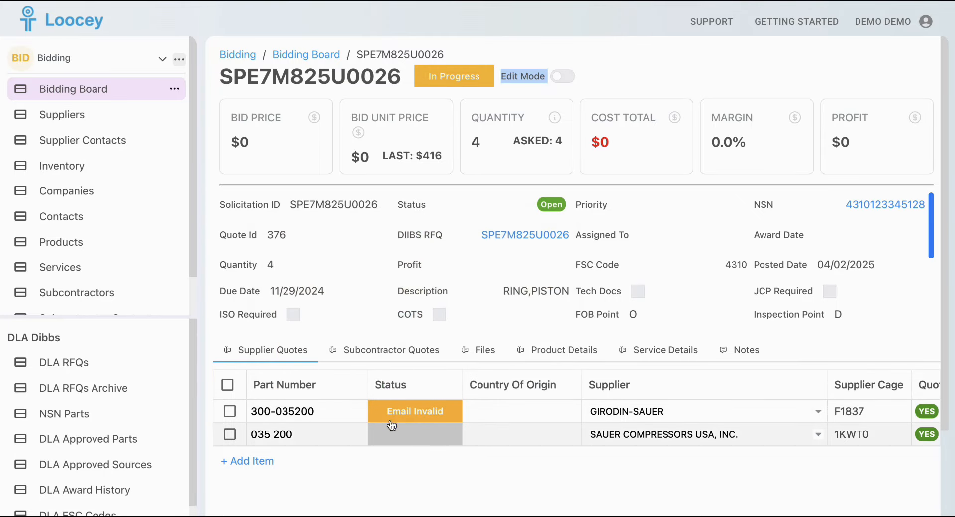
Add a new supplier quote status option named "Call To Get a Quote"
click(388, 413)
click(523, 380)
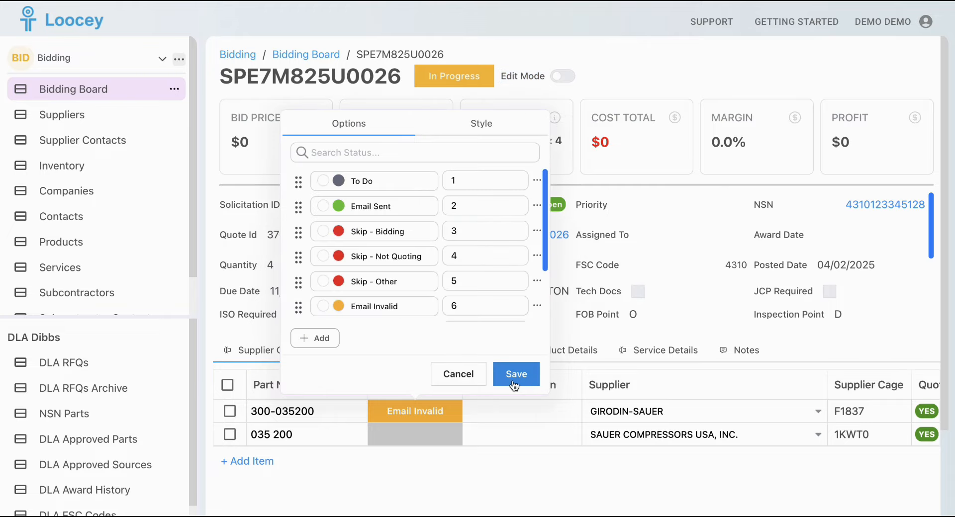
click(320, 340)
click(368, 306)
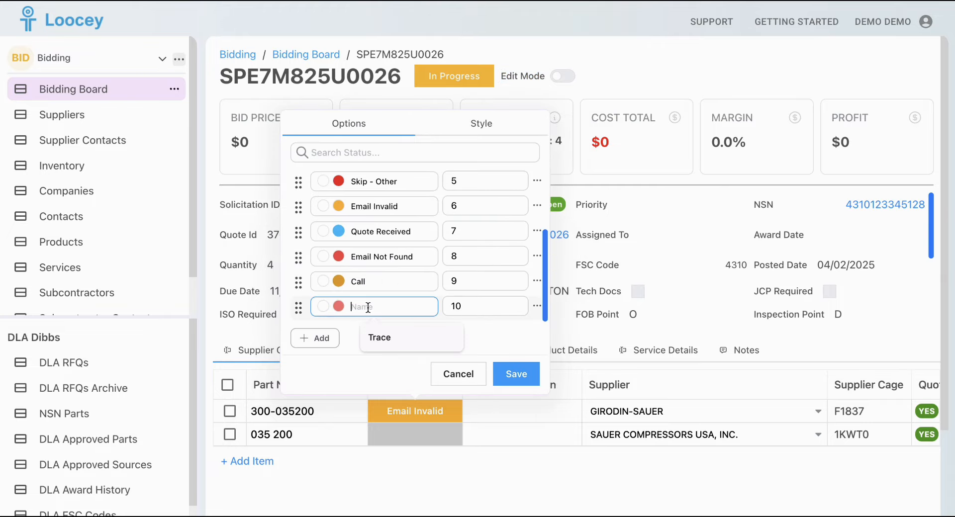
text(Call To Get a Quote)
Change the "Call To Get a Quote" option's color to bright purple (#cc24ff) and save the status options
click(357, 306)
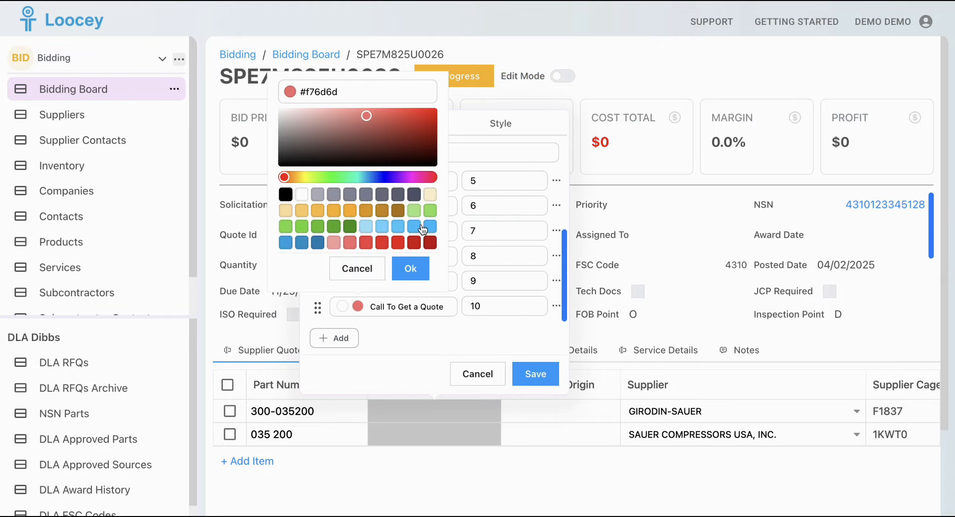
click(400, 177)
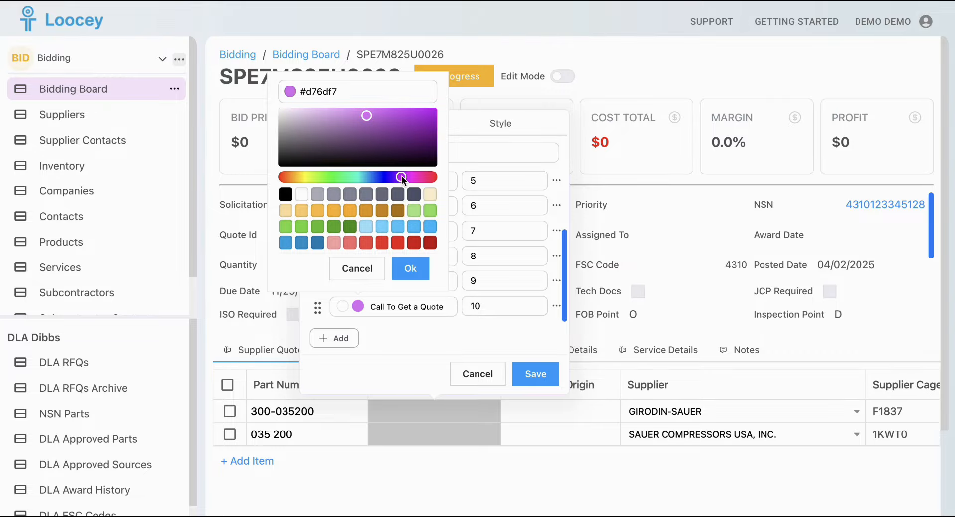
drag(411, 136, 433, 113)
click(535, 374)
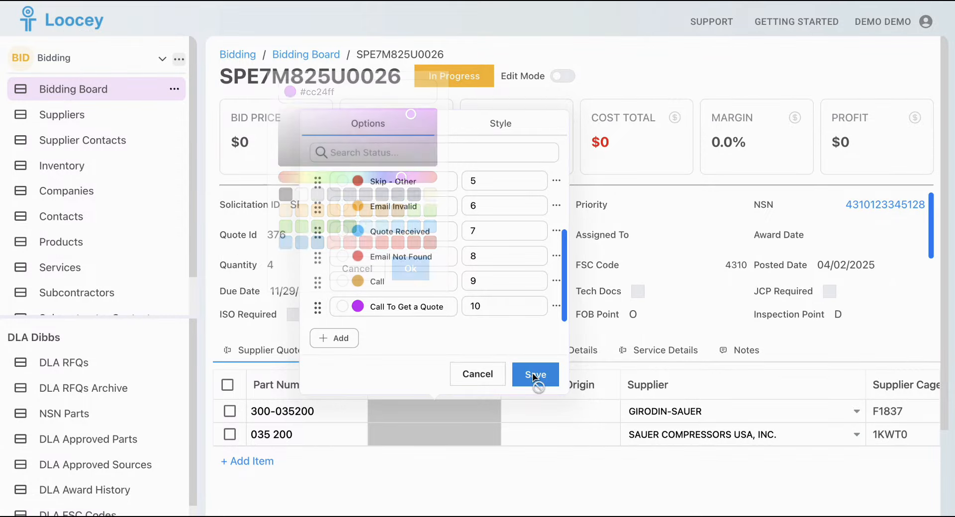